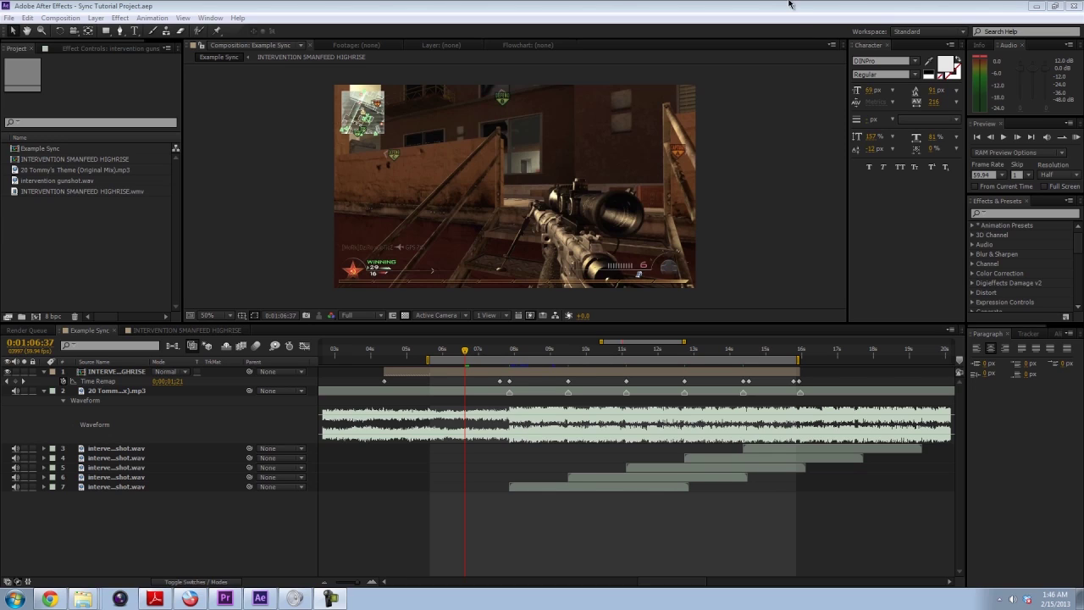
Preview the finished sync comp, then create a new composition named 'main comp'.
{"action": "left_click", "coordinate": [764, 19]}
{"action": "key", "text": "space"}
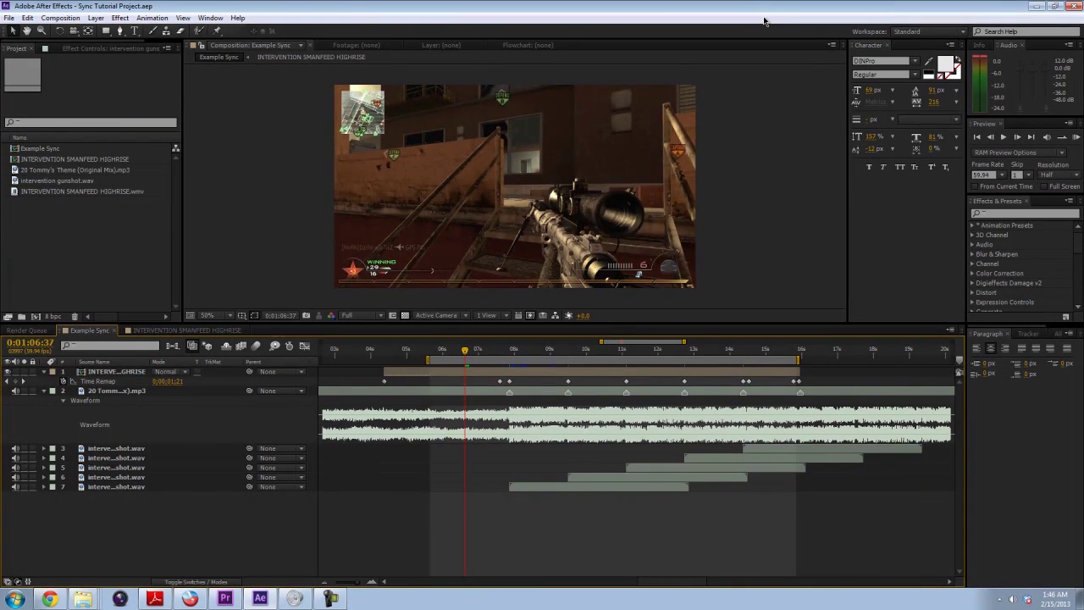
{"action": "left_click", "coordinate": [449, 63]}
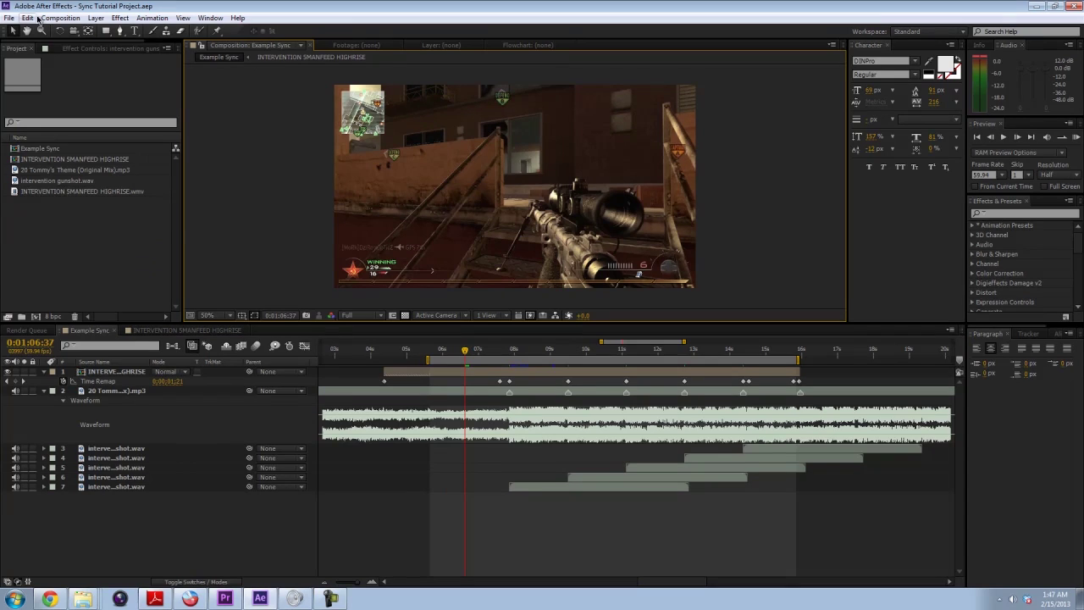
{"action": "left_click", "coordinate": [51, 17]}
{"action": "left_click", "coordinate": [85, 32]}
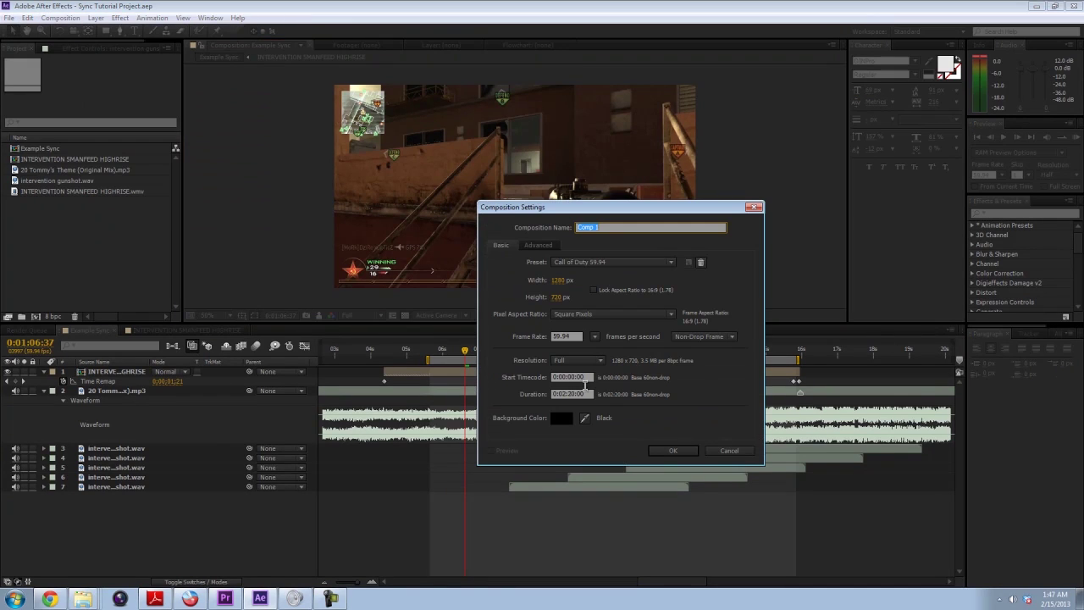
{"action": "type", "text": "main comp"}
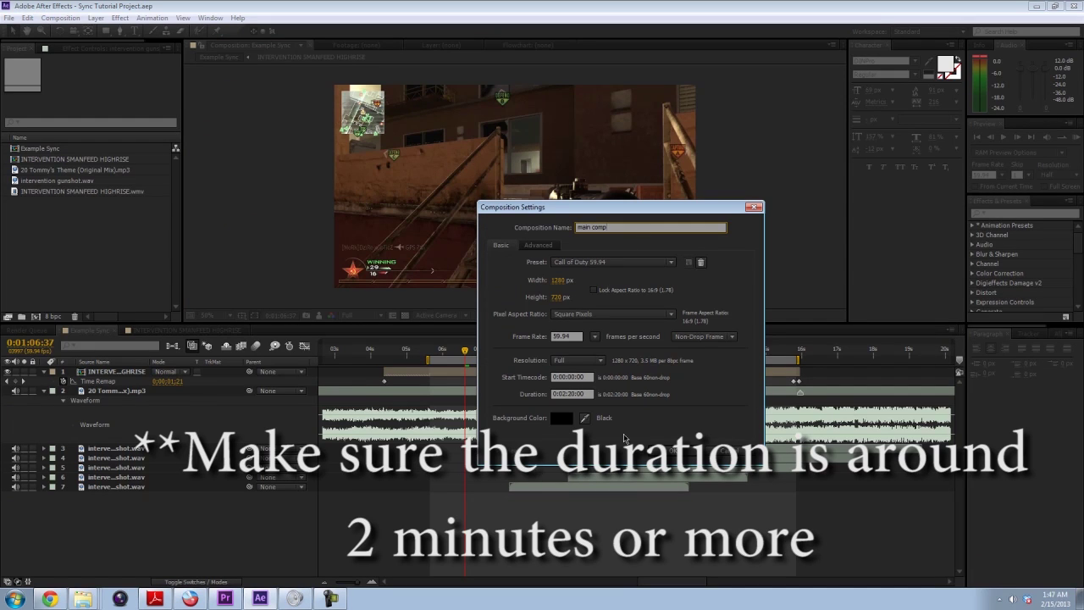
{"action": "left_click", "coordinate": [687, 451]}
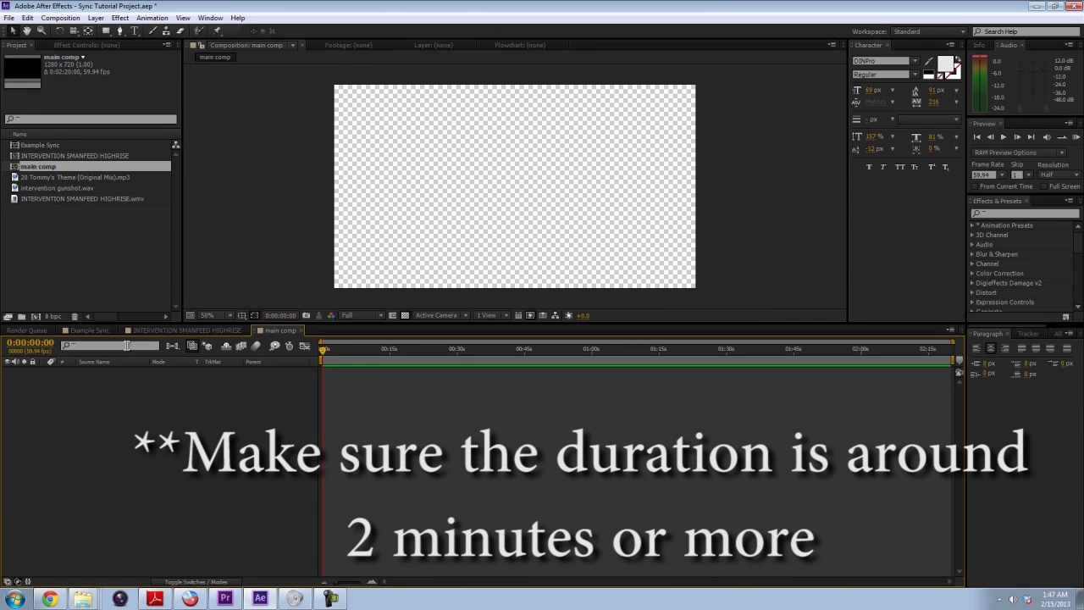
Add 20 Tommy's Theme (Original Mix).mp3 to main comp and display its waveform taller.
{"action": "left_click", "coordinate": [85, 177]}
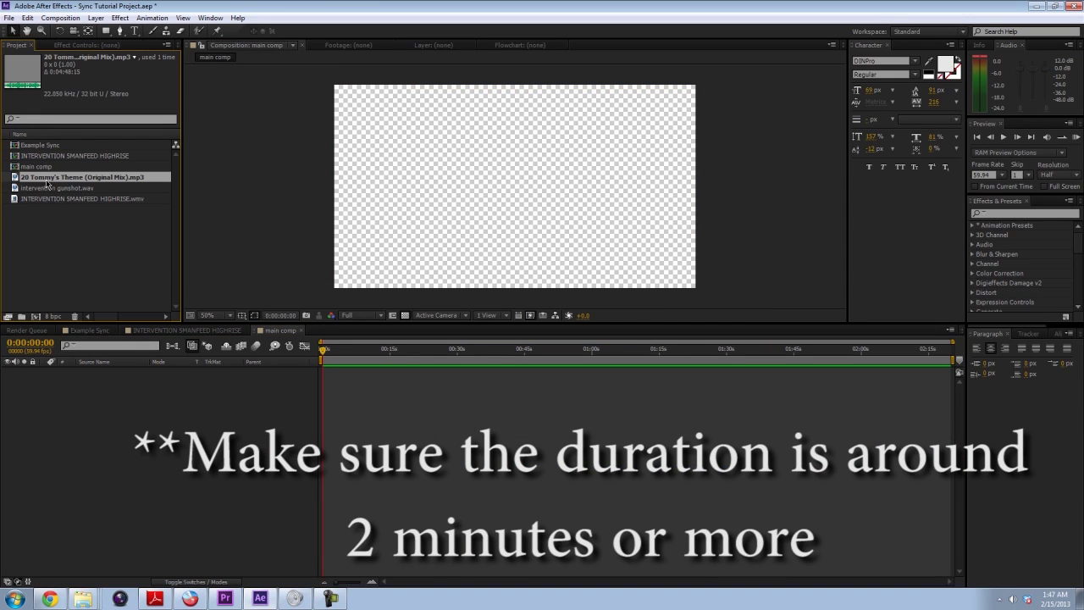
{"action": "left_click_drag", "start_coordinate": [51, 179], "coordinate": [315, 395]}
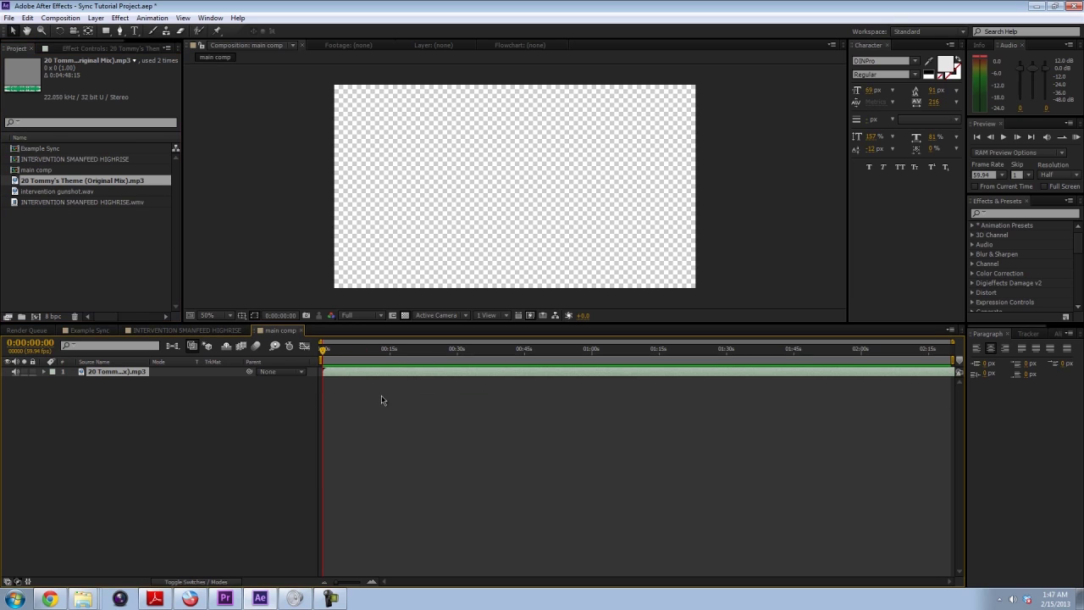
{"action": "key", "text": "l"}
{"action": "key", "text": "l"}
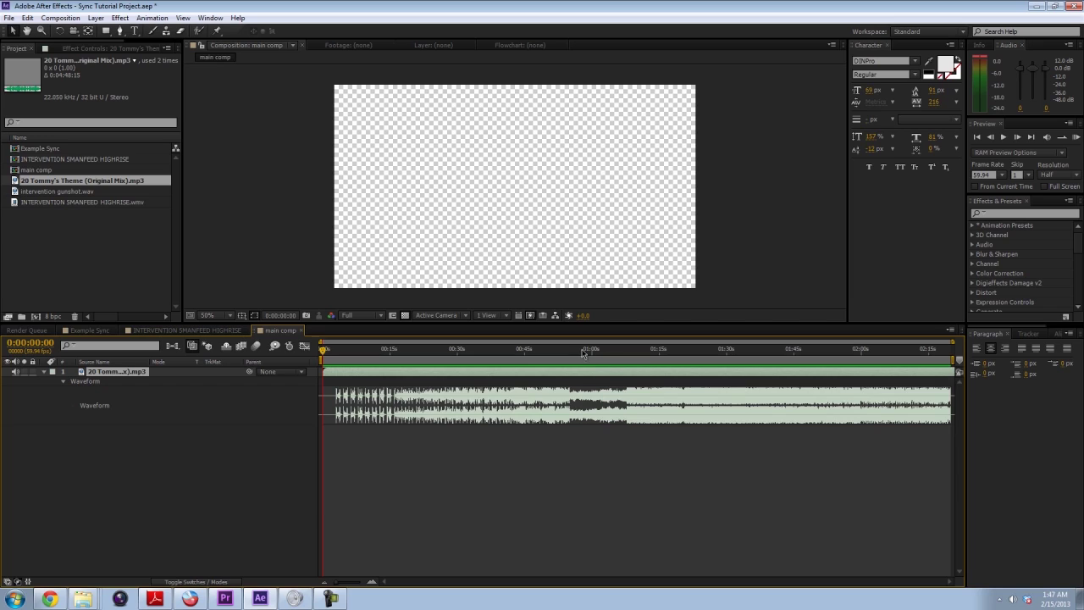
{"action": "left_click_drag", "start_coordinate": [584, 349], "coordinate": [598, 360]}
{"action": "left_click_drag", "start_coordinate": [373, 424], "coordinate": [369, 458]}
{"action": "left_click", "coordinate": [614, 352]}
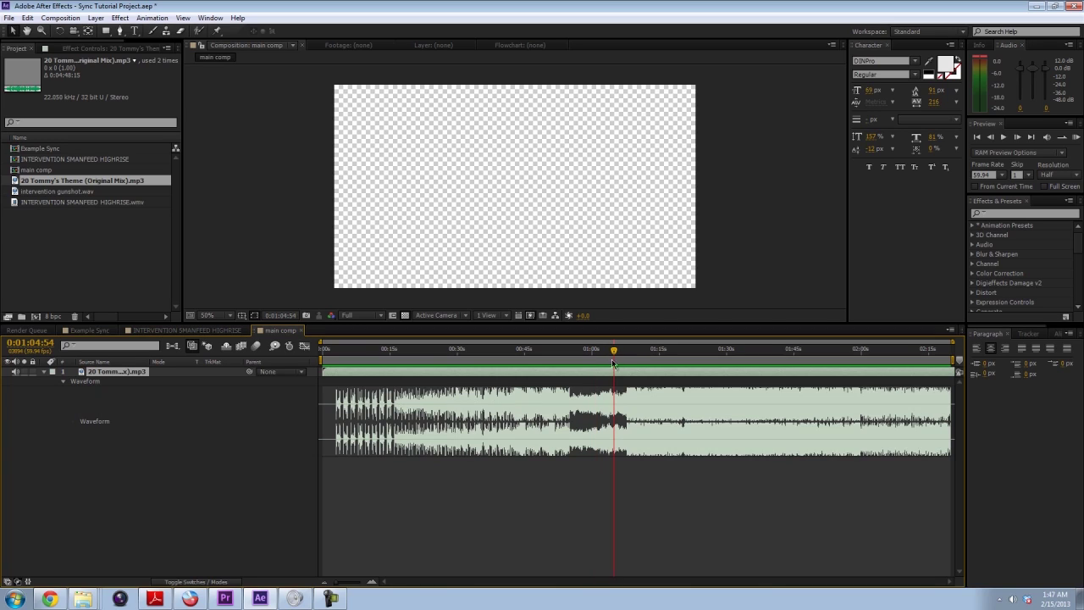
{"action": "key", "text": "l"}
{"action": "key", "text": "l"}
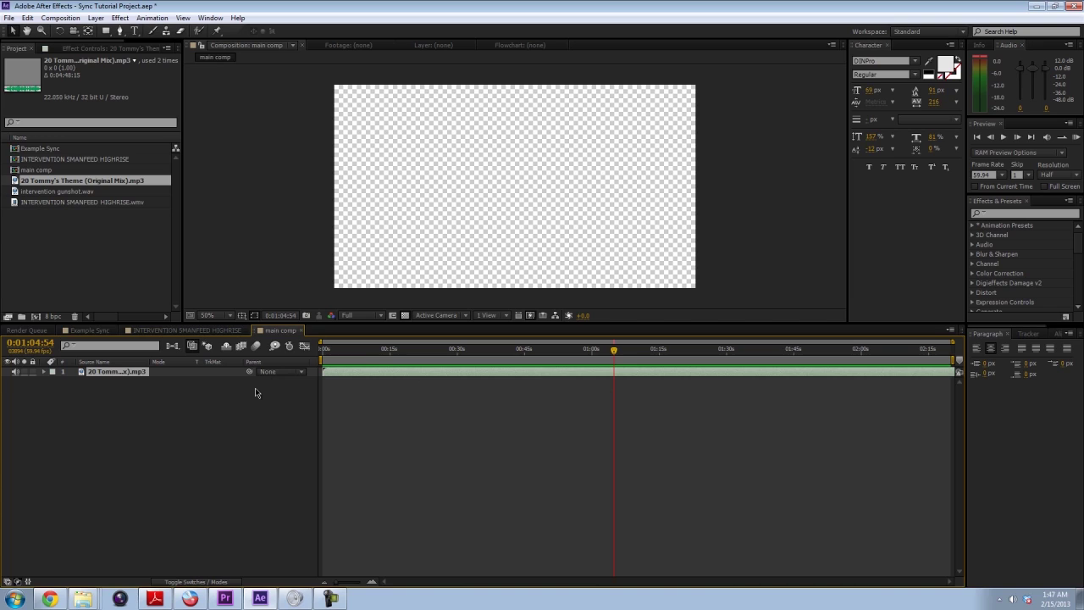
{"action": "key", "text": "l"}
{"action": "key", "text": "l"}
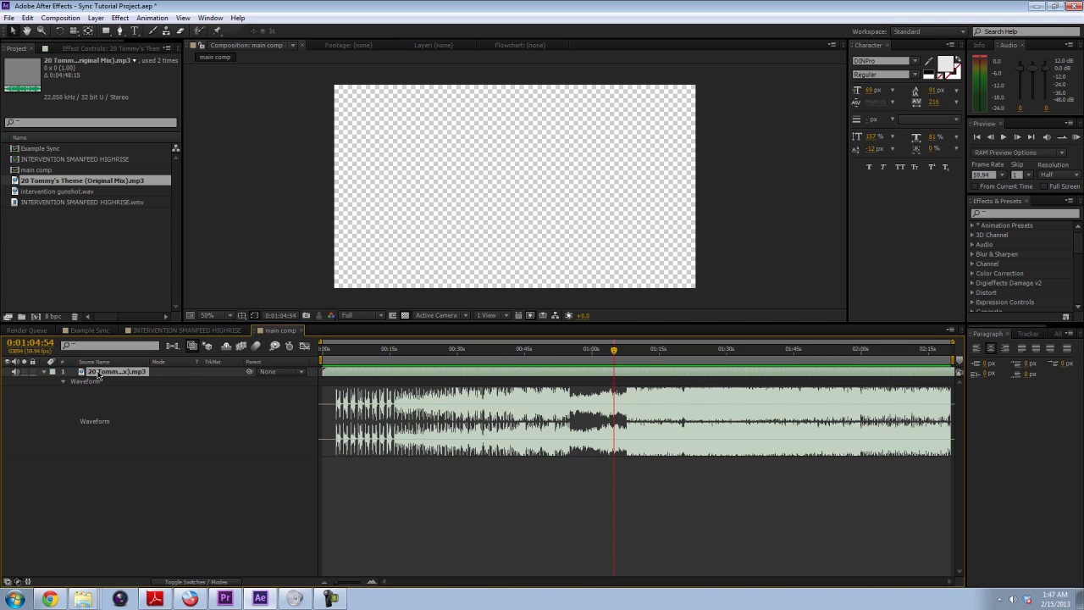
{"action": "left_click", "coordinate": [63, 381]}
{"action": "left_click", "coordinate": [63, 380]}
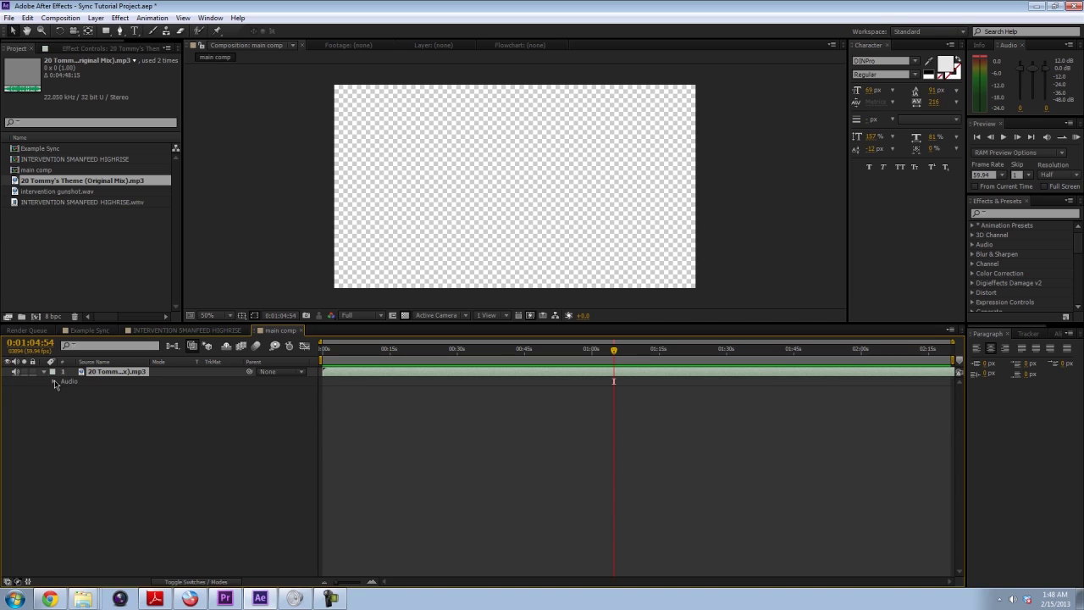
{"action": "left_click", "coordinate": [54, 382]}
{"action": "left_click", "coordinate": [63, 401]}
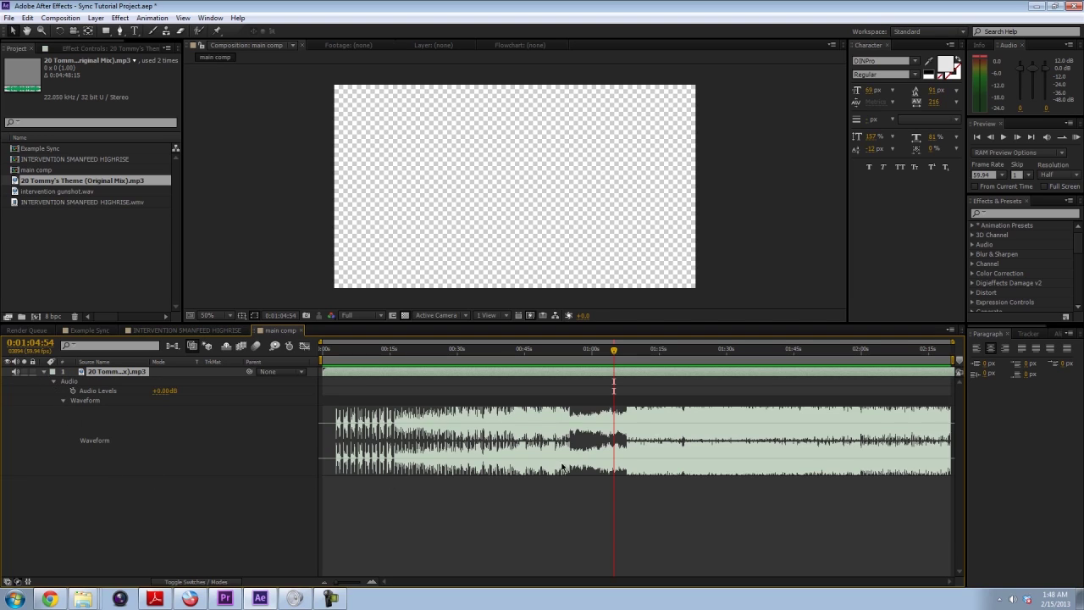
{"action": "key", "text": "l"}
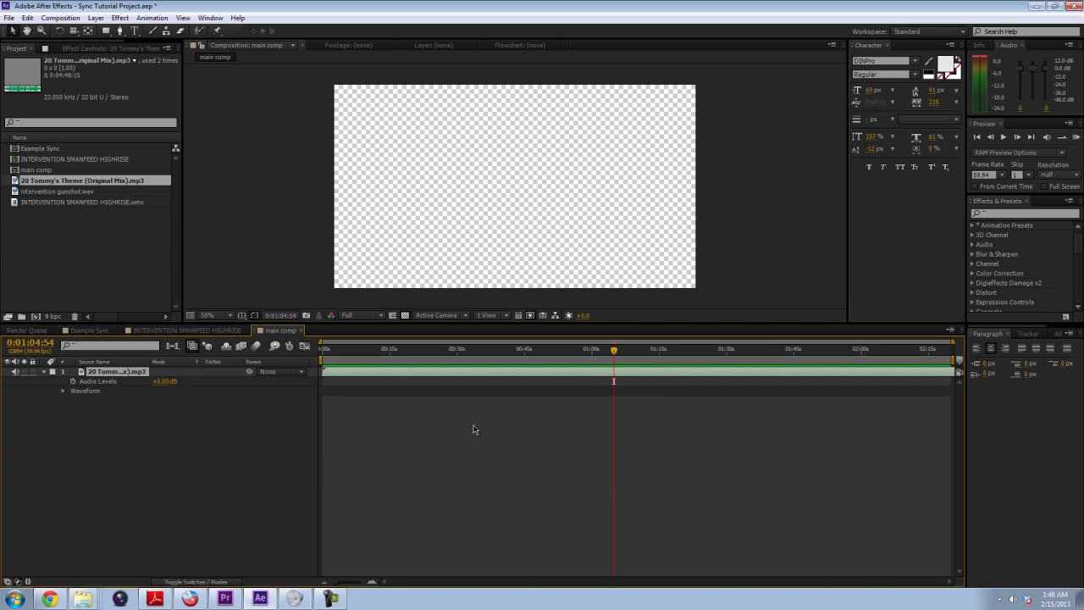
{"action": "key", "text": "l"}
{"action": "key", "text": "l"}
{"action": "key", "text": "l"}
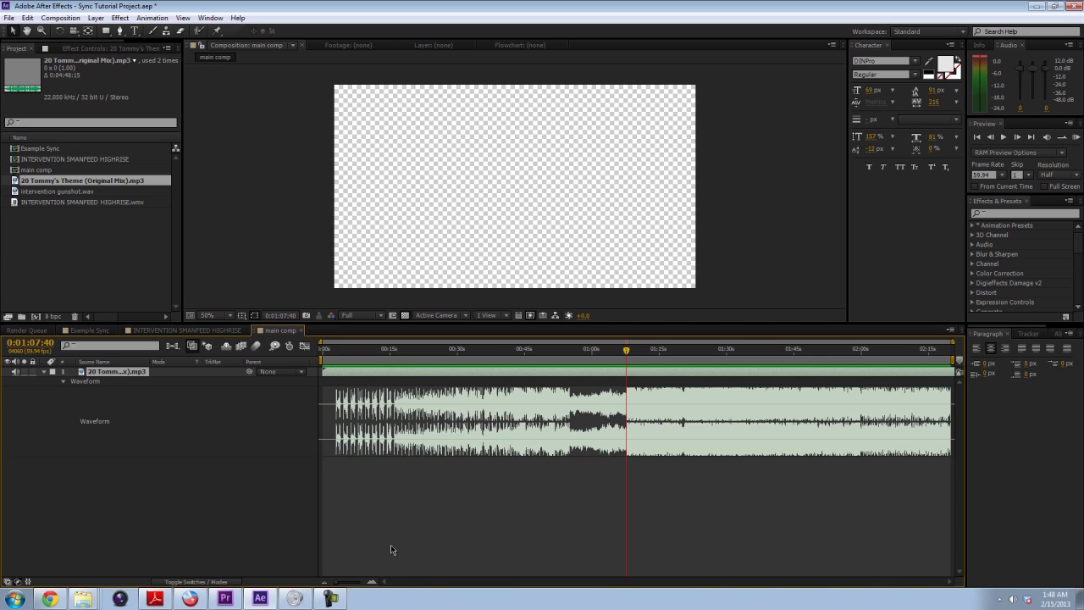
Zoom the timeline in closely and set the current time to the 0:01:07:51 beat change.
{"action": "left_click", "coordinate": [371, 582]}
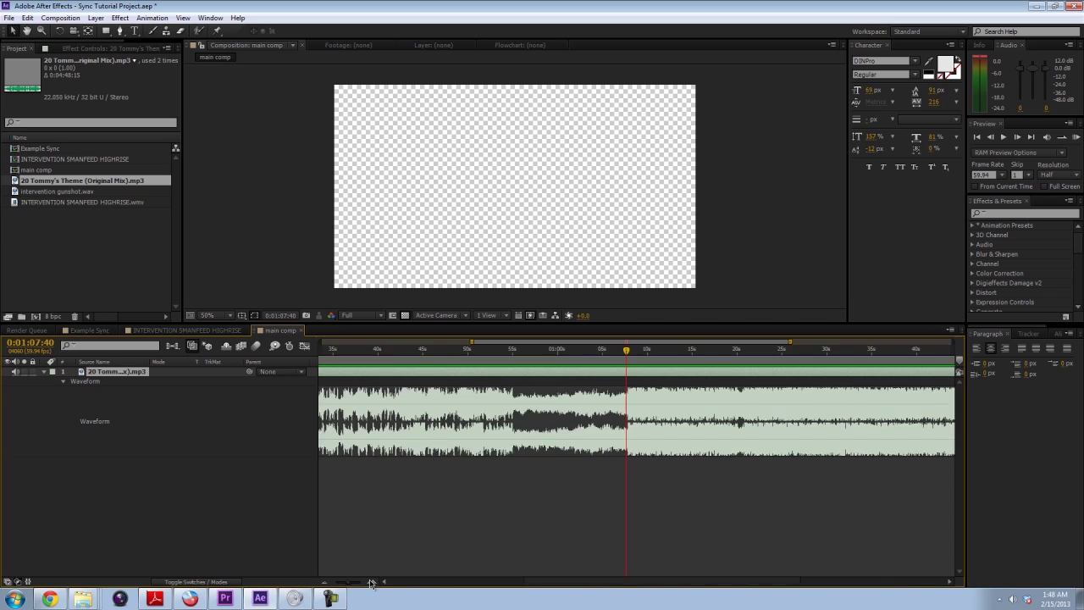
{"action": "left_click", "coordinate": [371, 582]}
{"action": "key", "text": "equal"}
{"action": "key", "text": "equal"}
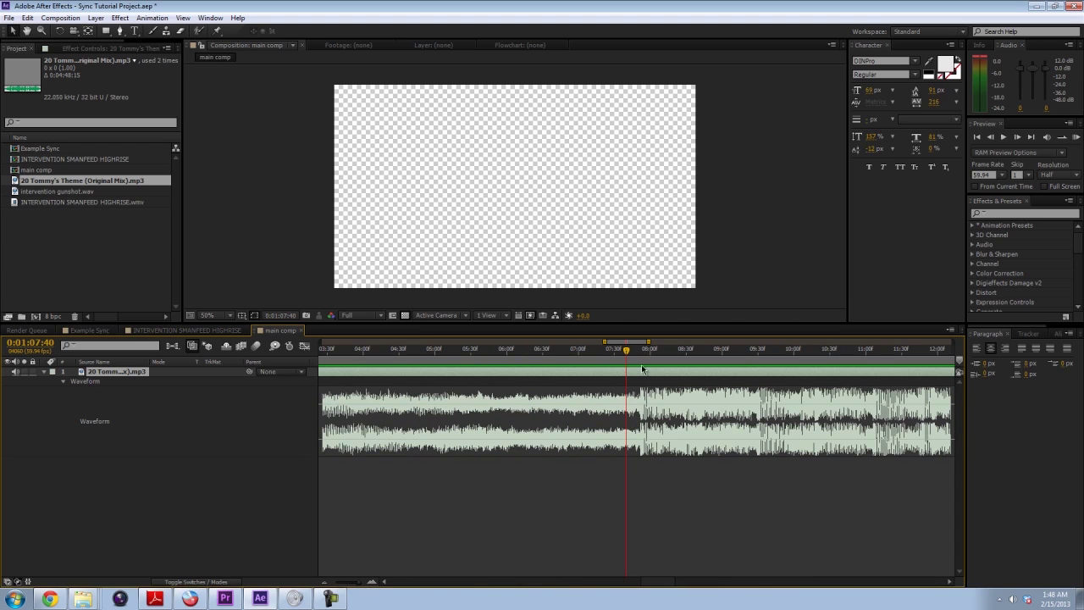
{"action": "left_click_drag", "start_coordinate": [630, 356], "coordinate": [640, 358]}
{"action": "key", "text": "equal"}
{"action": "key", "text": "equal"}
{"action": "key", "text": "equal"}
{"action": "key", "text": "equal"}
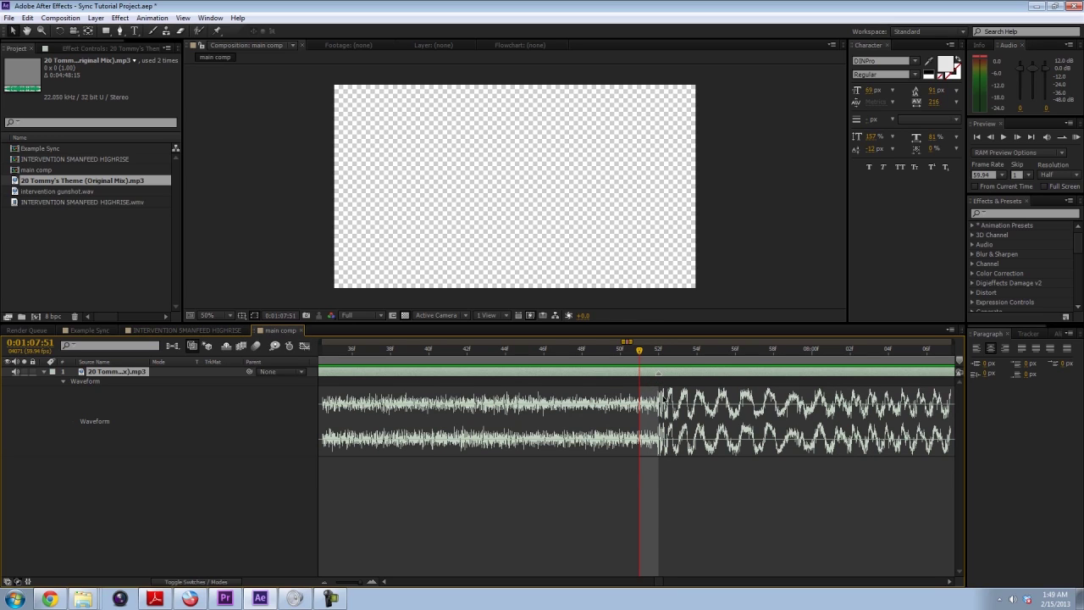
{"action": "key", "text": "minus"}
{"action": "key", "text": "minus"}
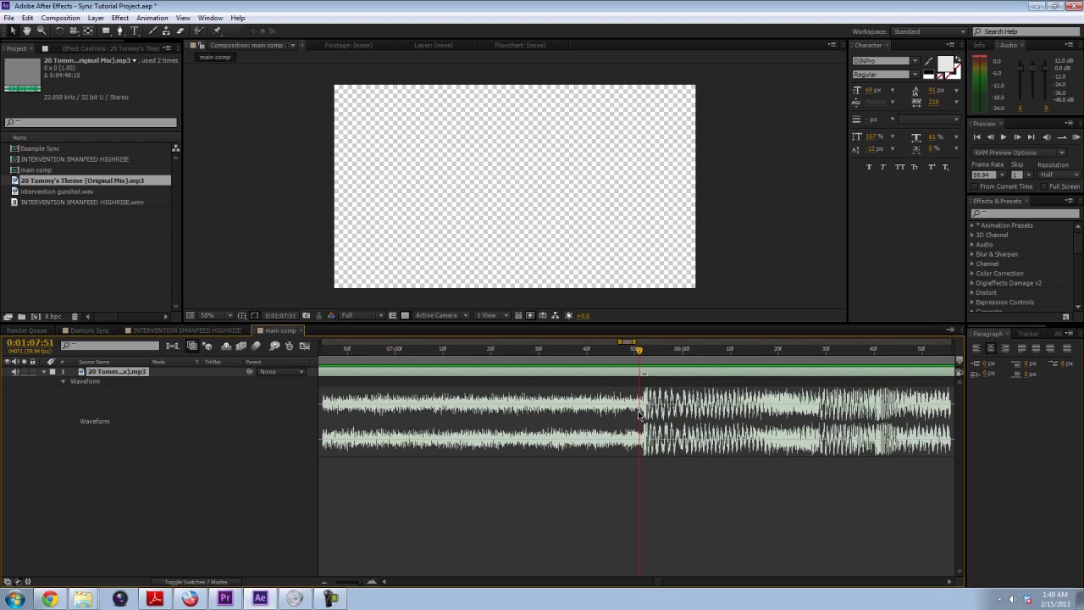
{"action": "key", "text": "equal"}
{"action": "key", "text": "minus"}
{"action": "key", "text": "minus"}
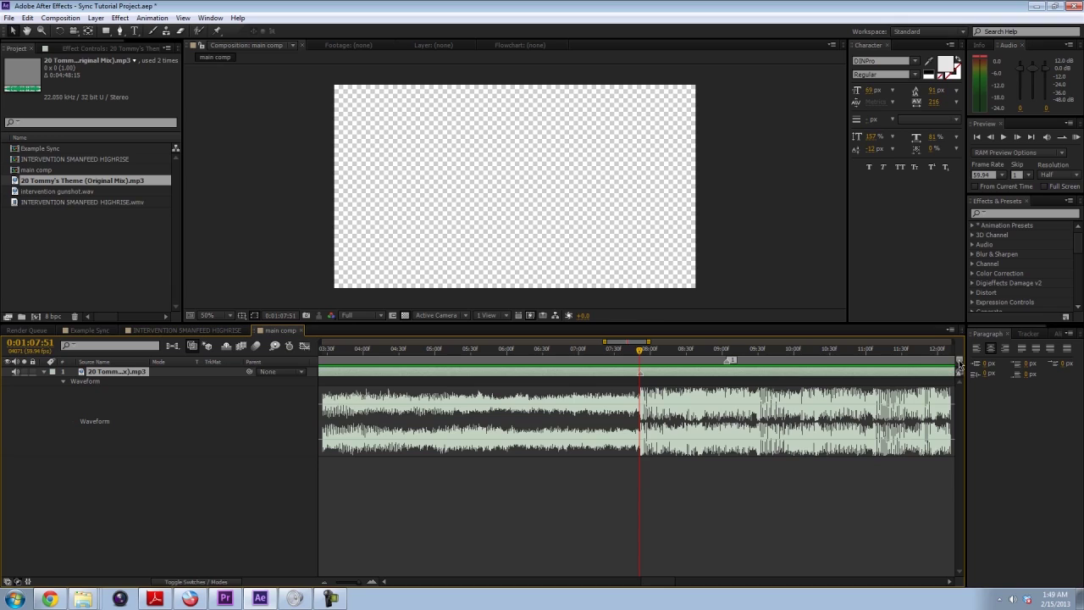
{"action": "key", "text": "KP_Multiply"}
{"action": "key", "text": "ctrl+z"}
{"action": "key", "text": "ctrl+z"}
{"action": "left_click_drag", "start_coordinate": [691, 396], "coordinate": [590, 425]}
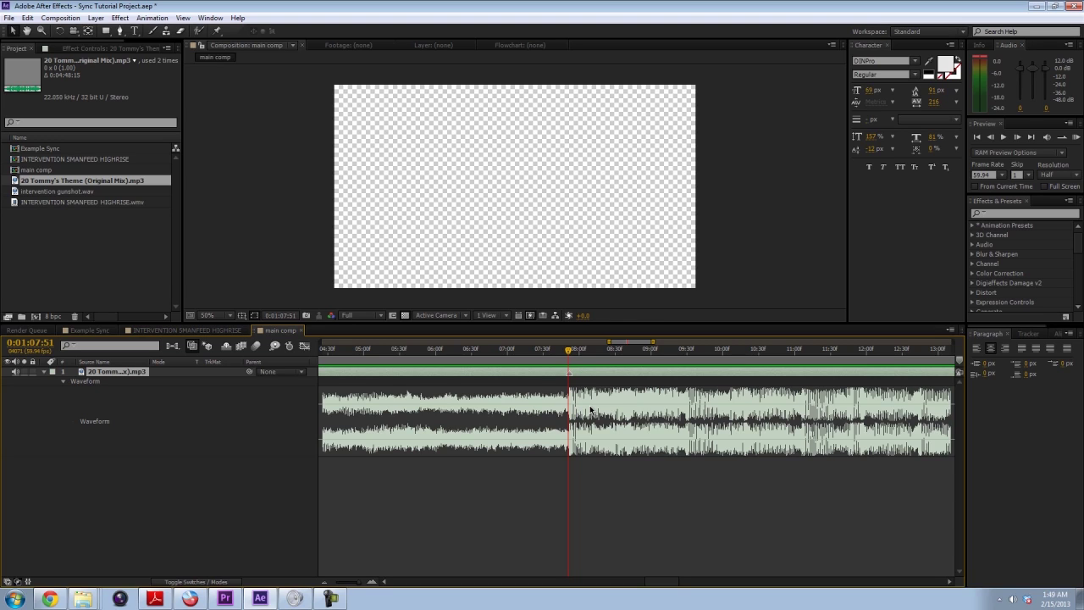
{"action": "key", "text": "KP_Decimal"}
{"action": "key", "text": "minus"}
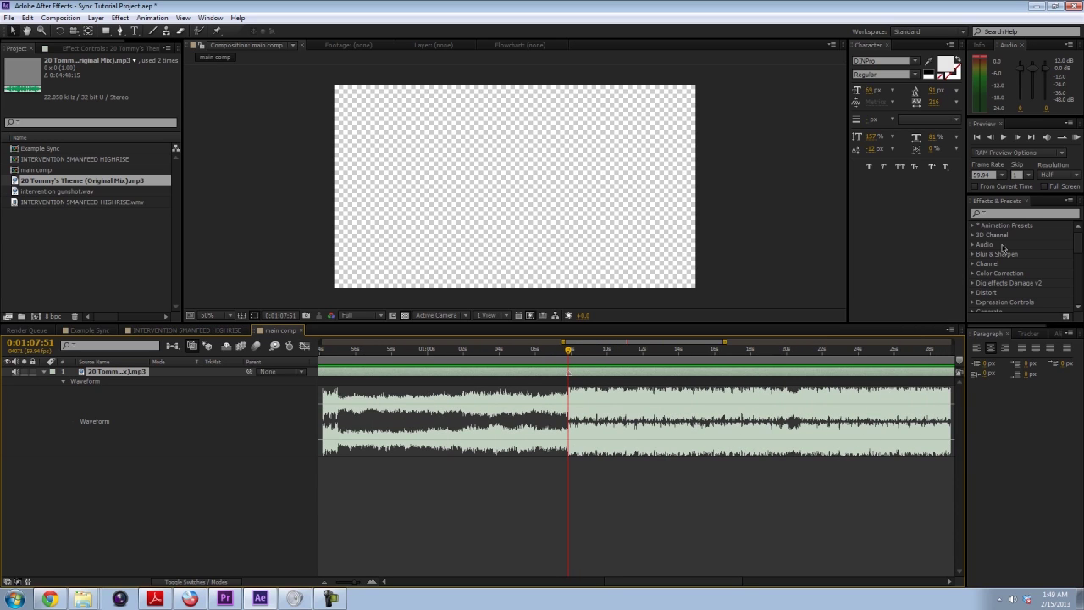
{"action": "left_click", "coordinate": [1076, 136]}
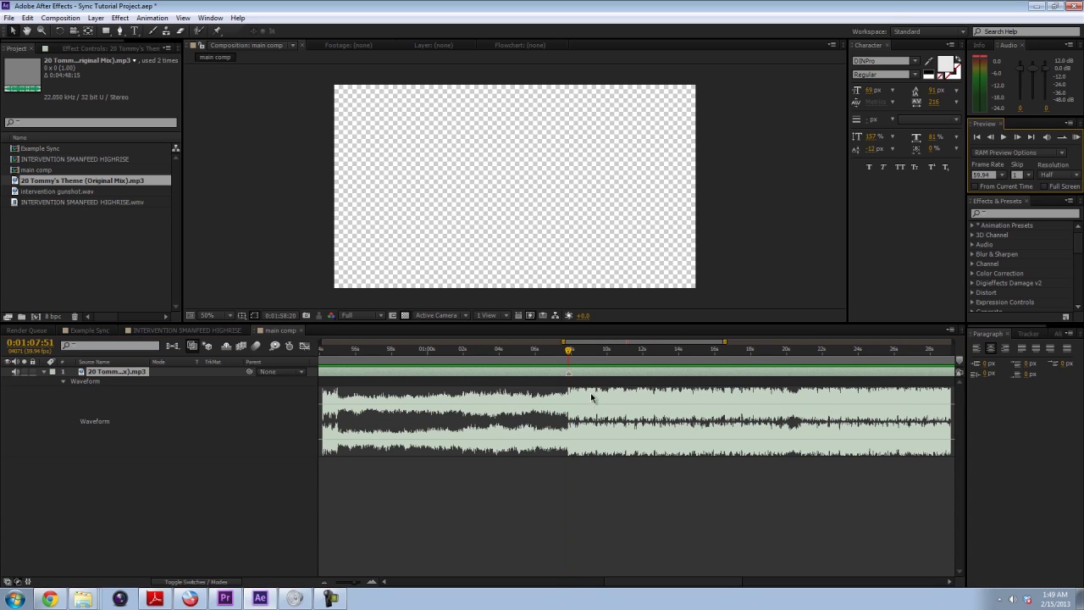
Audition the music from 0:01:07:52, checking the beats at 0:01:09:30 and 0:01:11:07.
{"action": "left_click", "coordinate": [558, 351]}
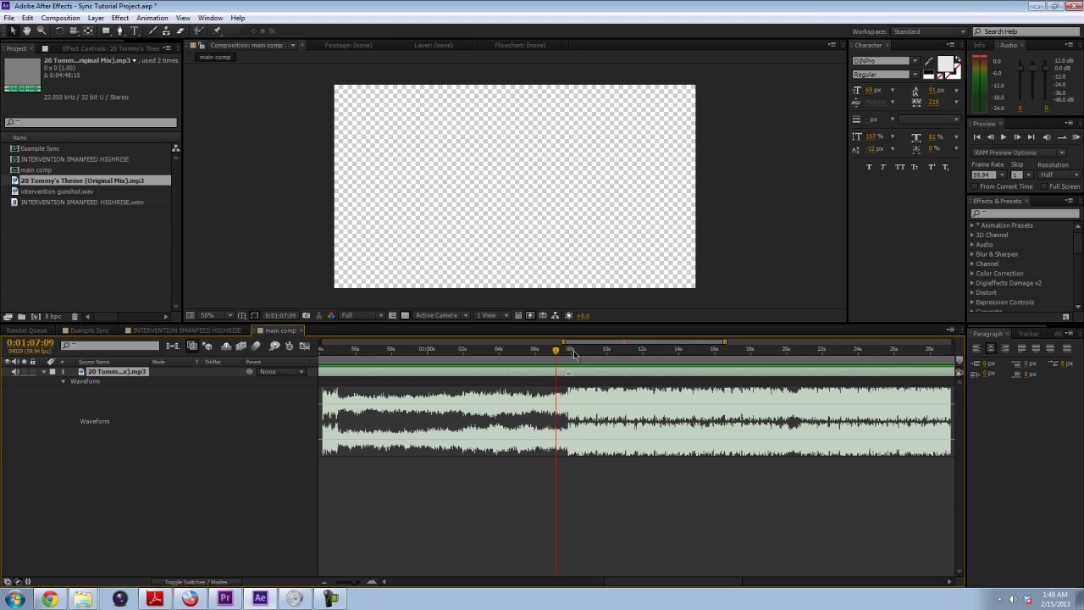
{"action": "left_click", "coordinate": [571, 351]}
{"action": "key", "text": "="}
{"action": "key", "text": "="}
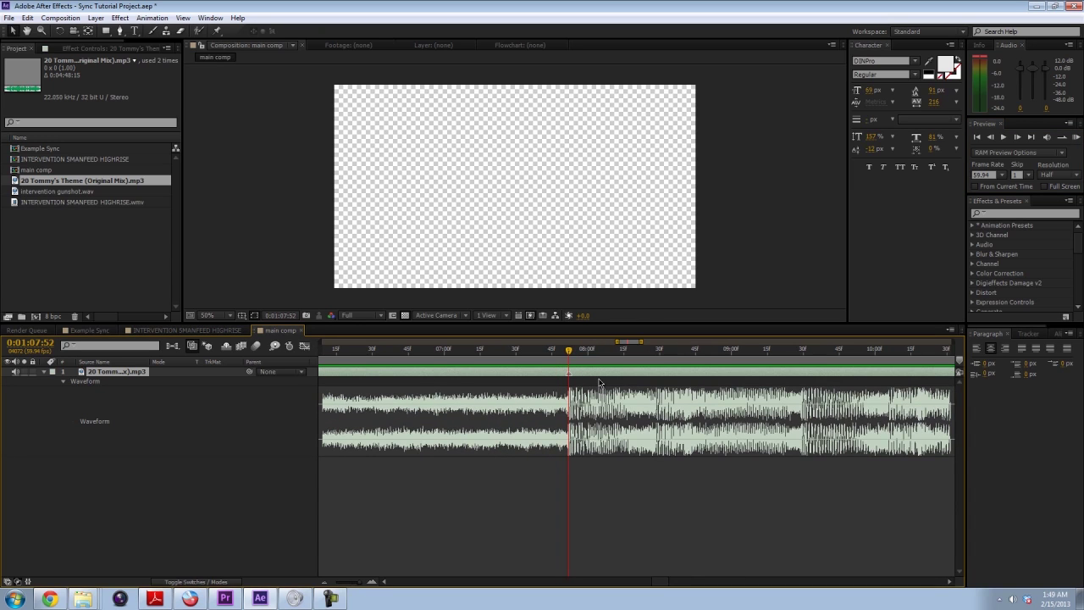
{"action": "key", "text": "KP_0"}
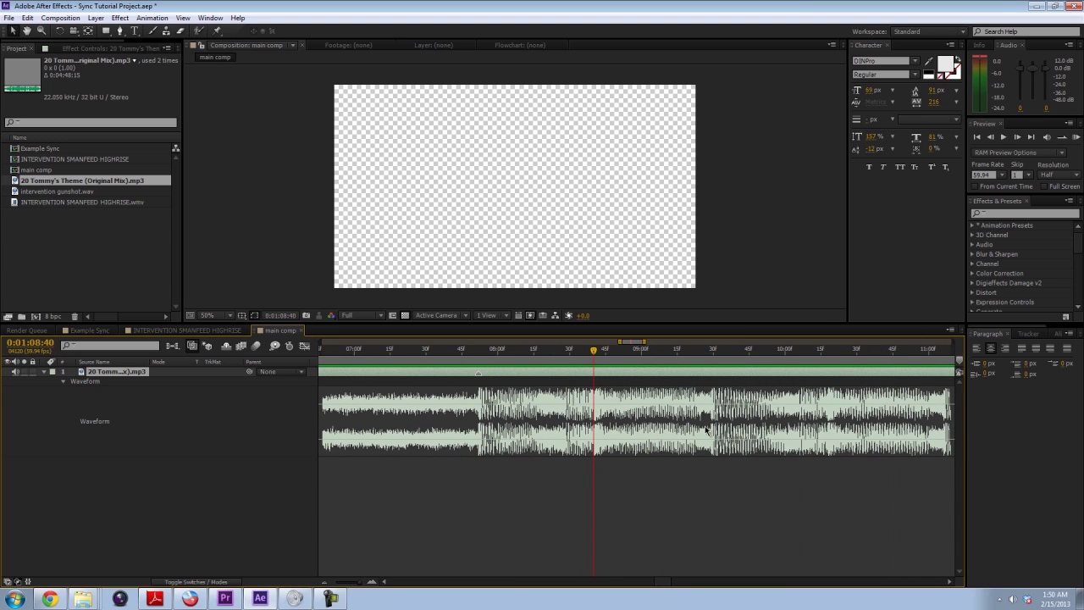
{"action": "left_click_drag", "start_coordinate": [709, 351], "coordinate": [712, 350]}
{"action": "scroll", "coordinate": [788, 390], "scroll_direction": "right", "scroll_amount": 5}
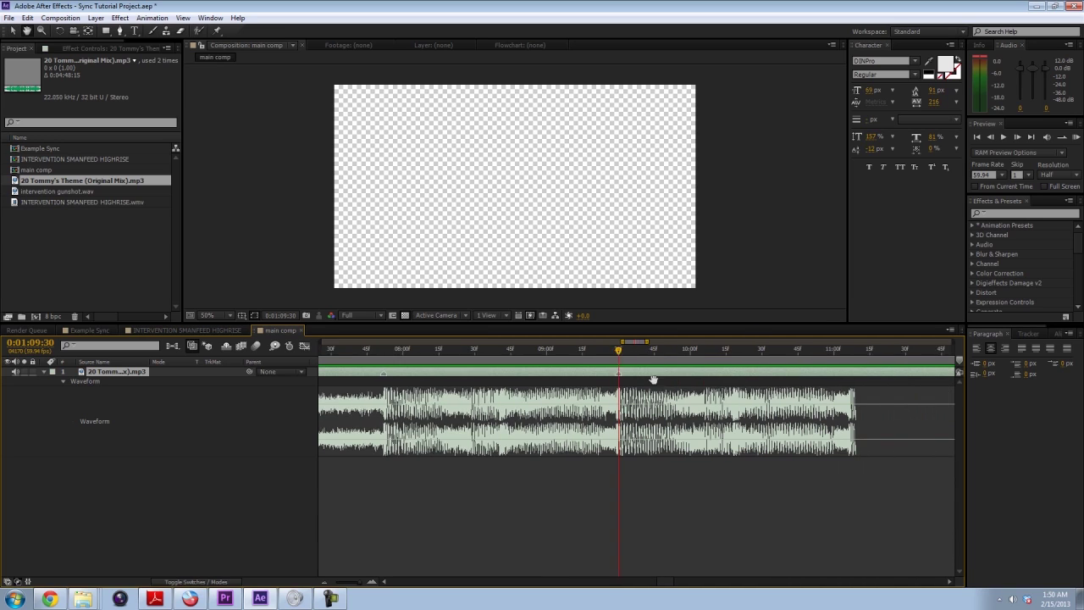
{"action": "left_click", "coordinate": [787, 351]}
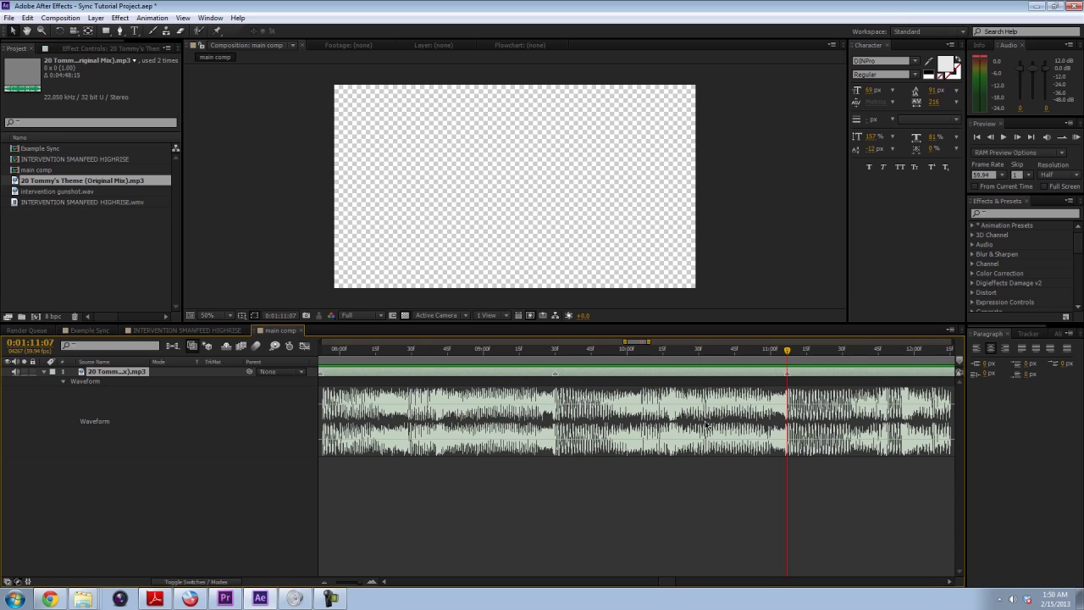
Check the 0:01:12:44 beat, mark the fifth beat at 0:01:14:21, and zoom out.
{"action": "left_click_drag", "start_coordinate": [851, 427], "coordinate": [656, 402]}
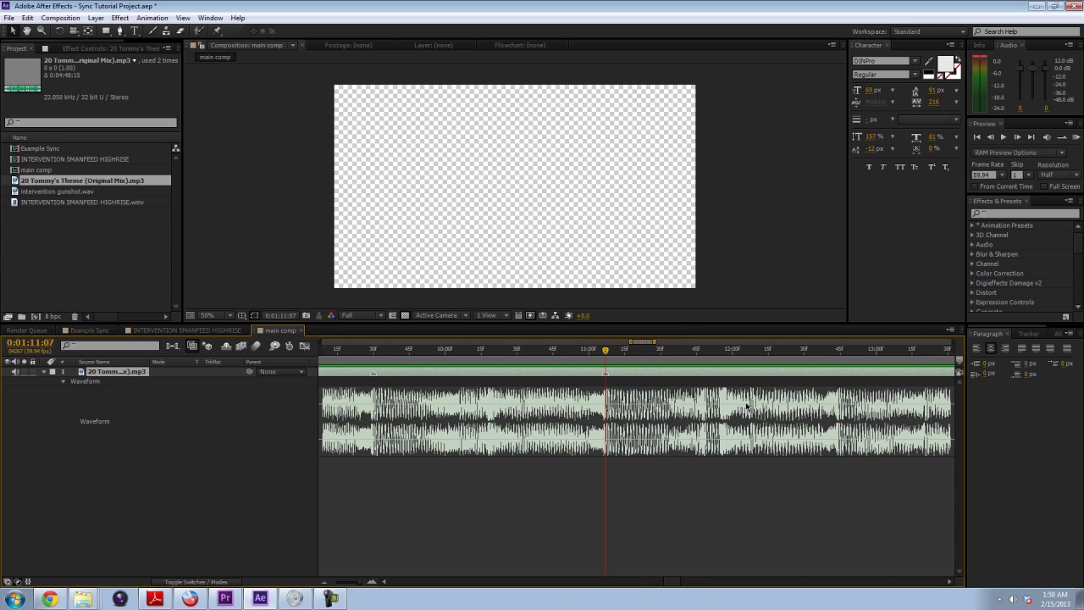
{"action": "left_click", "coordinate": [838, 351]}
{"action": "left_click_drag", "start_coordinate": [854, 396], "coordinate": [642, 377]}
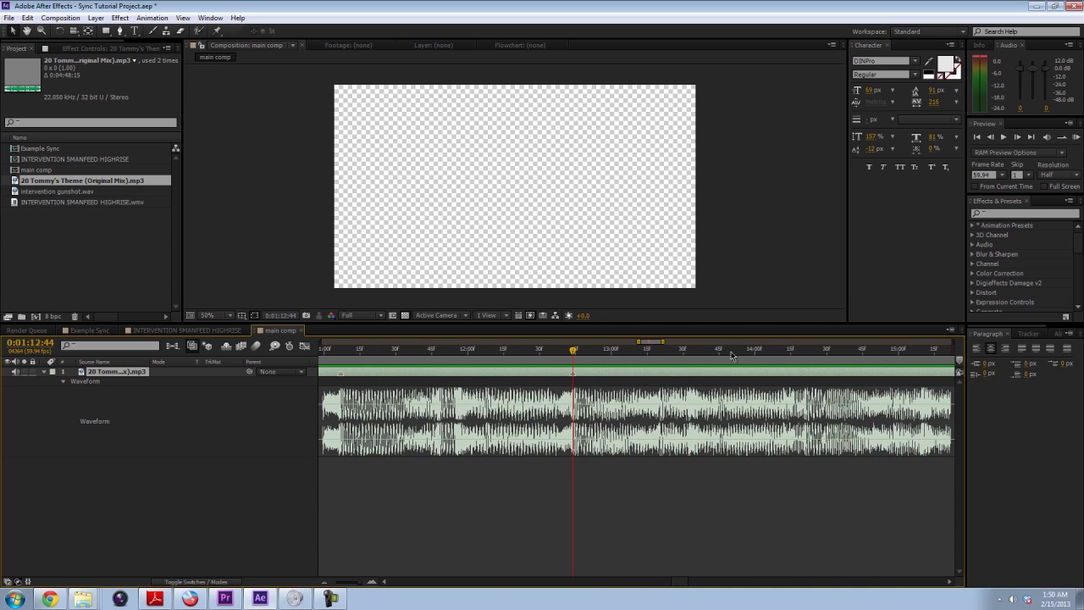
{"action": "key", "text": "KP_Decimal"}
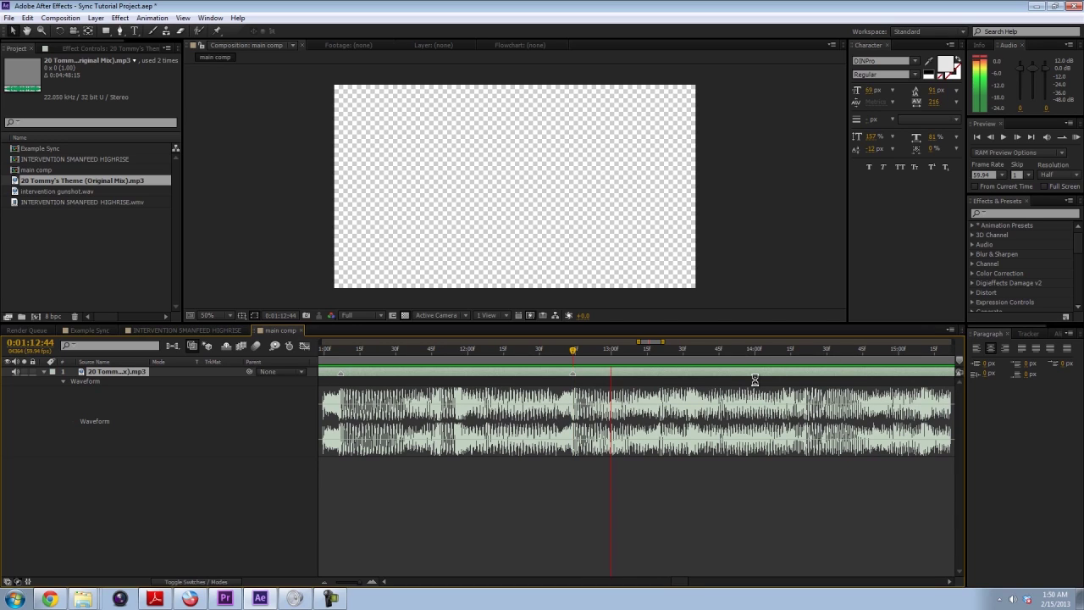
{"action": "left_click", "coordinate": [754, 379]}
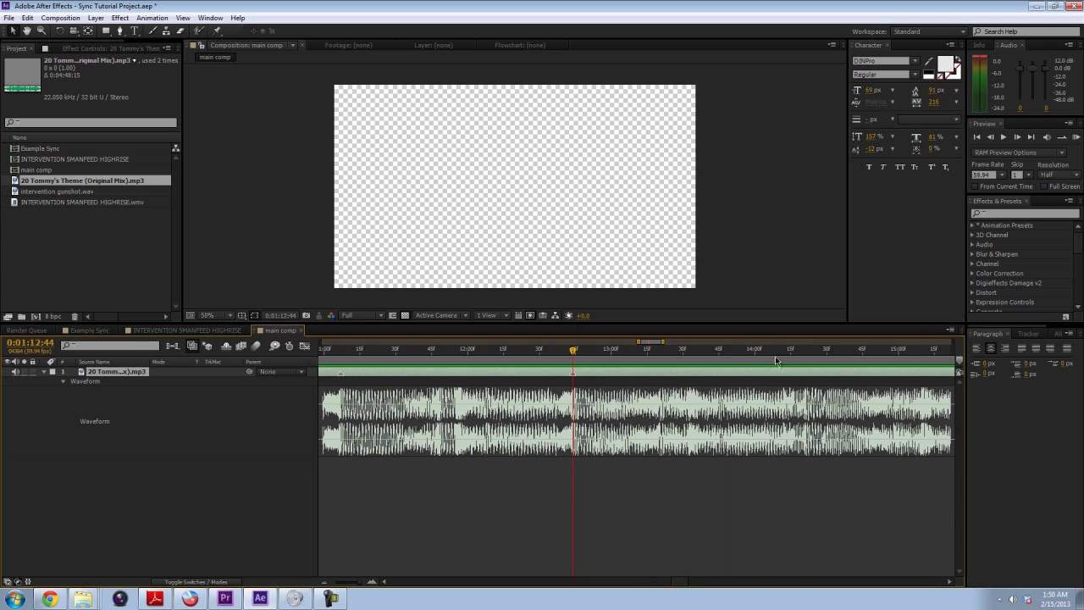
{"action": "left_click_drag", "start_coordinate": [798, 348], "coordinate": [804, 348]}
{"action": "key", "text": "minus"}
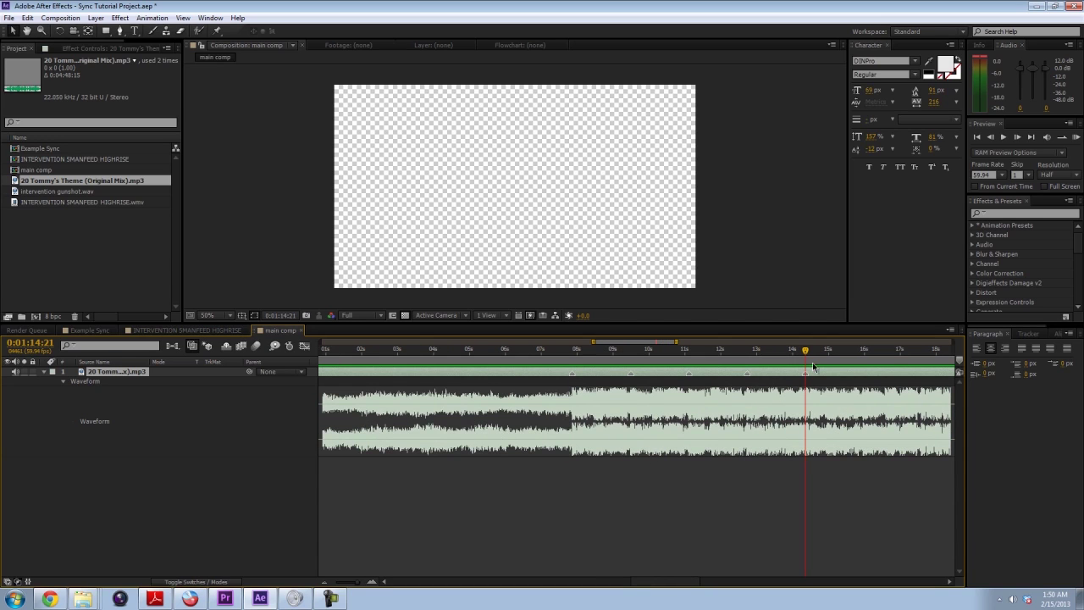
{"action": "left_click", "coordinate": [579, 479]}
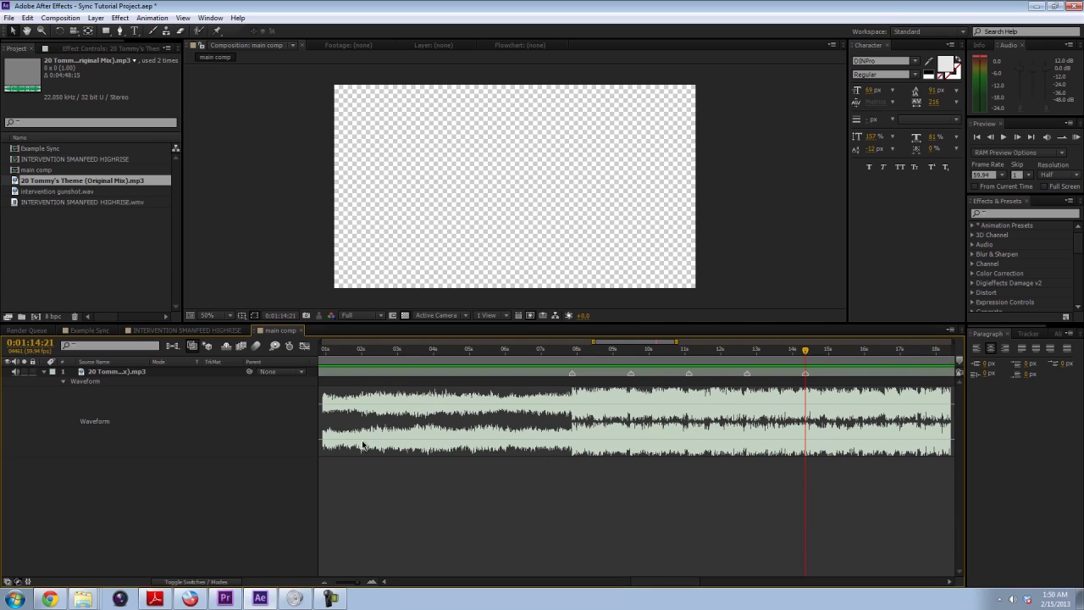
Add intervention gunshot.wav as a new layer and inspect its waveform at frame level.
{"action": "left_click", "coordinate": [58, 210]}
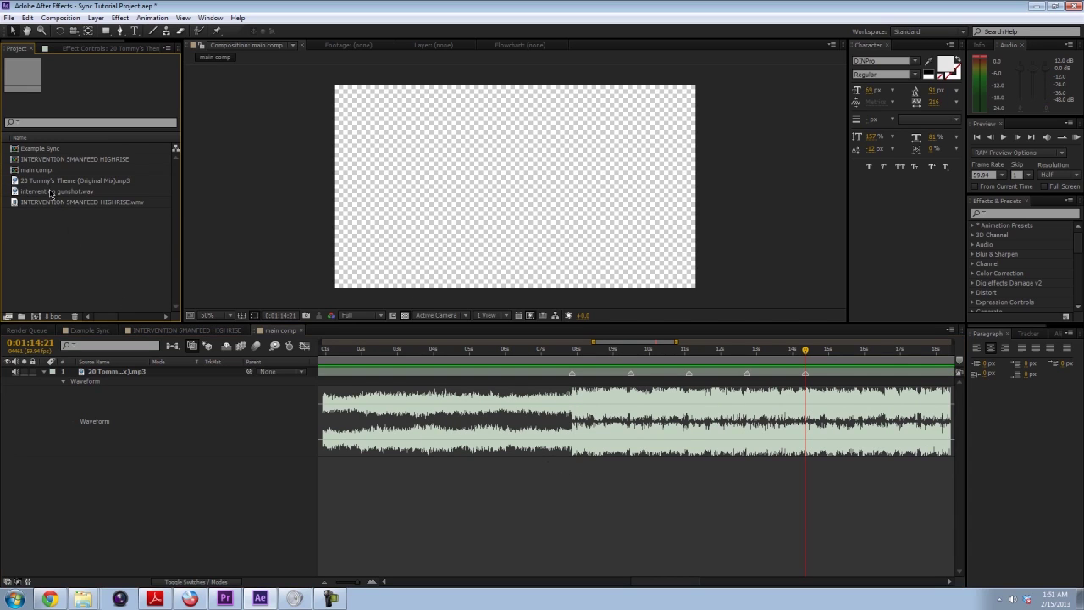
{"action": "left_click_drag", "start_coordinate": [50, 194], "coordinate": [577, 463]}
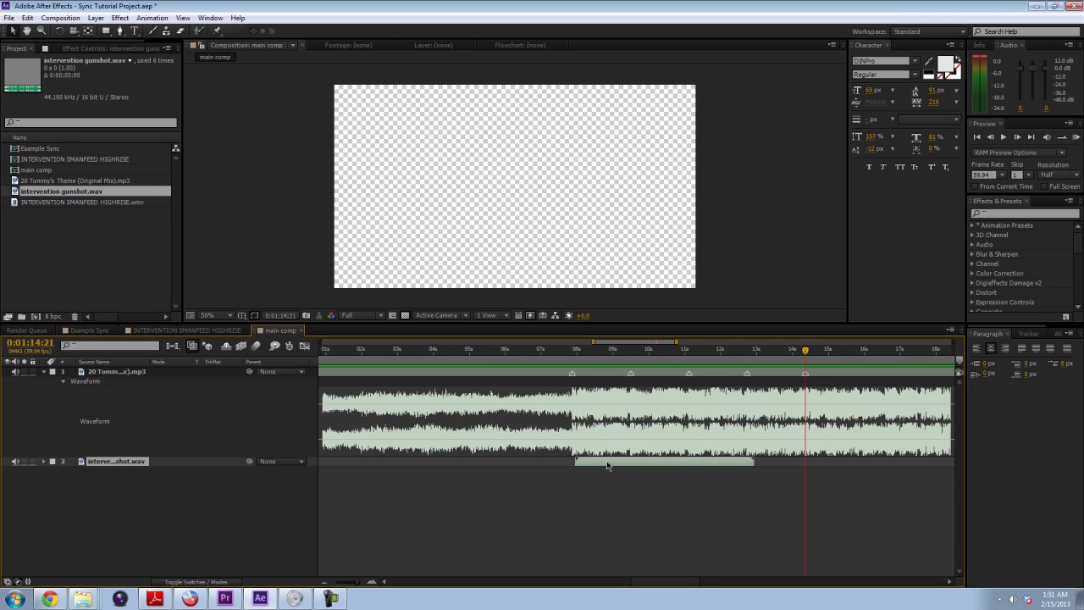
{"action": "key", "text": "l"}
{"action": "key", "text": "l"}
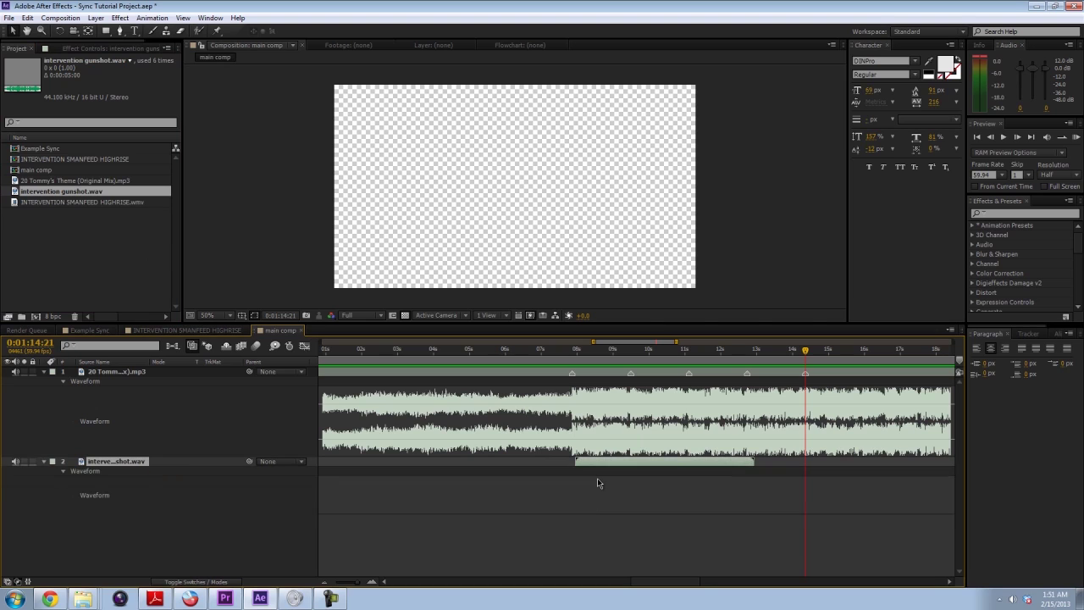
{"action": "left_click", "coordinate": [576, 360]}
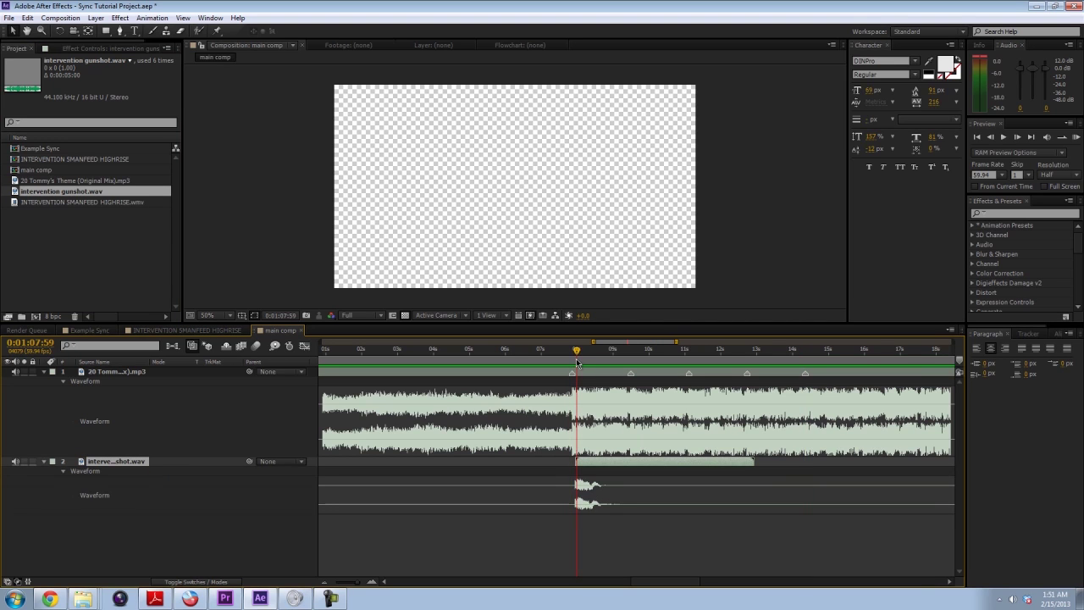
{"action": "key", "text": "semicolon"}
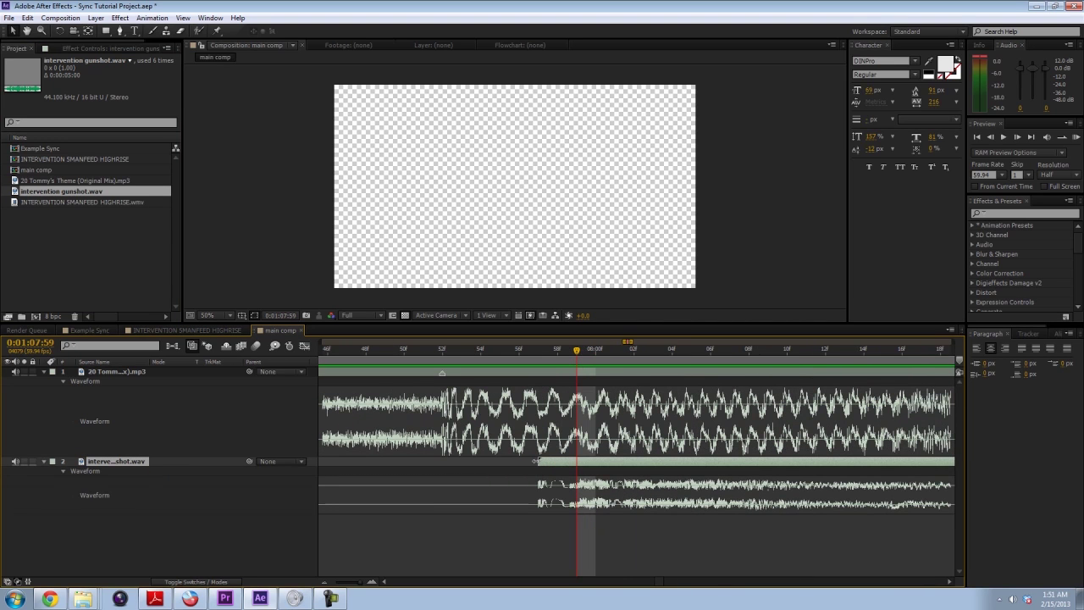
{"action": "left_click", "coordinate": [44, 461]}
Snap the gunshot layer's in-point to the first beat marker.
{"action": "left_click", "coordinate": [442, 352]}
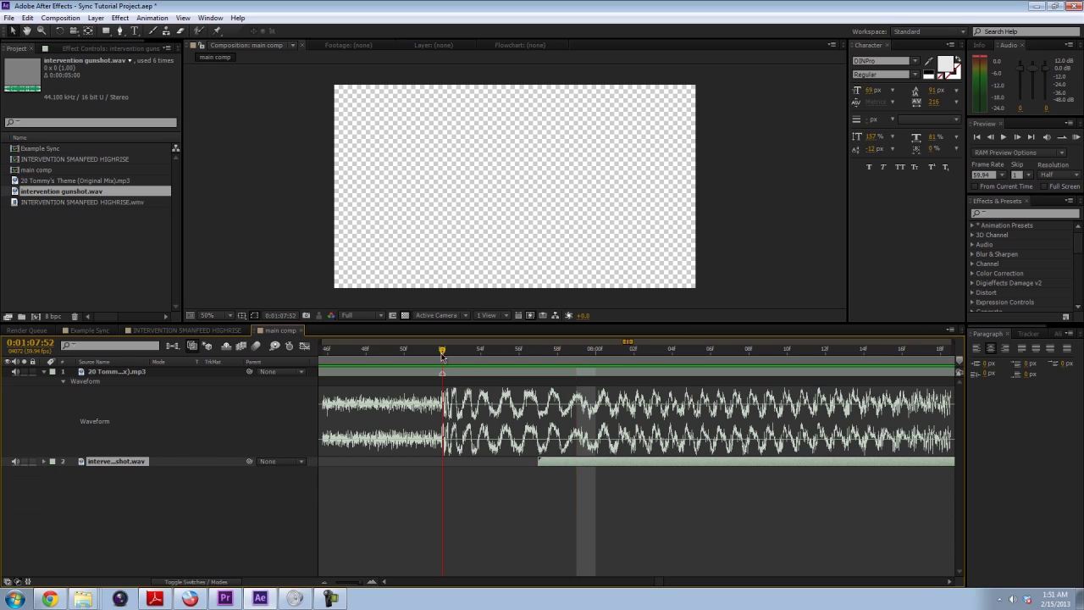
{"action": "key", "text": "minus"}
{"action": "key", "text": "minus"}
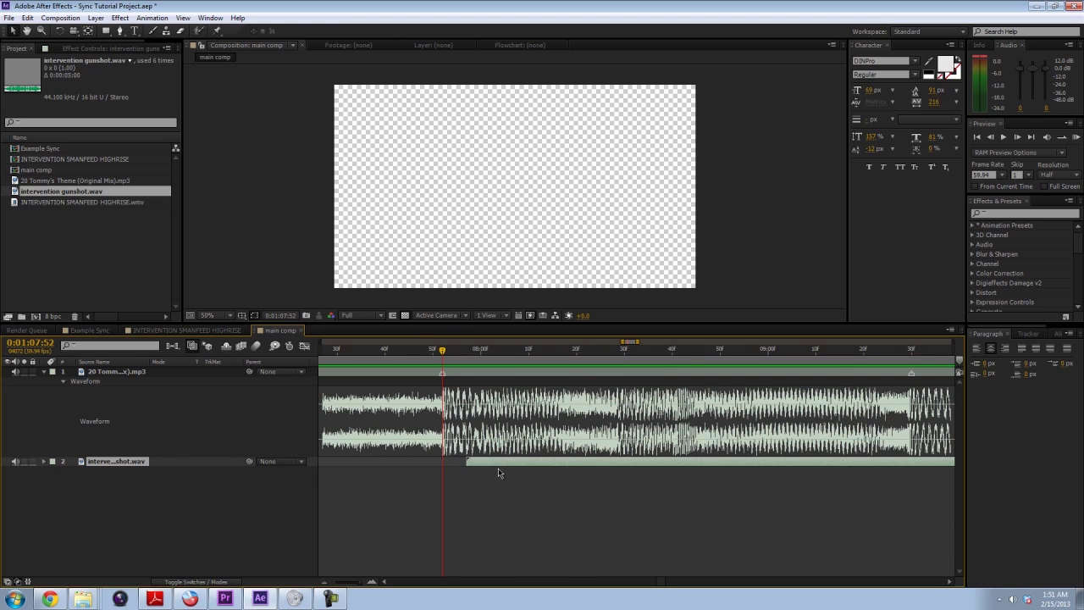
{"action": "left_click_drag", "start_coordinate": [483, 464], "coordinate": [491, 468]}
{"action": "left_click_drag", "start_coordinate": [484, 464], "coordinate": [447, 464]}
{"action": "double_click", "coordinate": [447, 464]}
{"action": "left_click", "coordinate": [231, 46]}
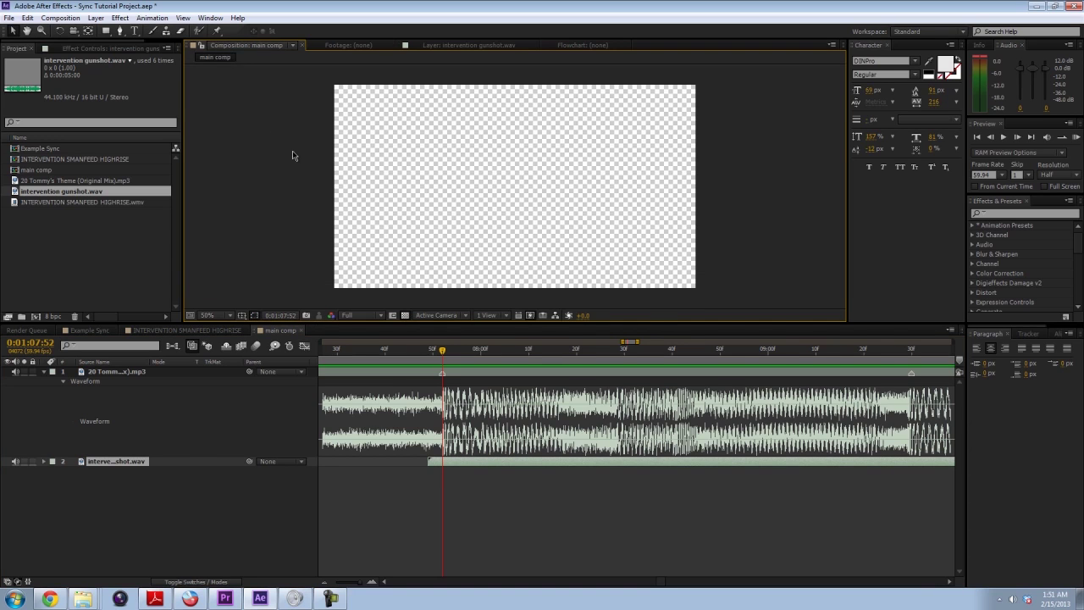
{"action": "left_click_drag", "start_coordinate": [475, 461], "coordinate": [485, 459]}
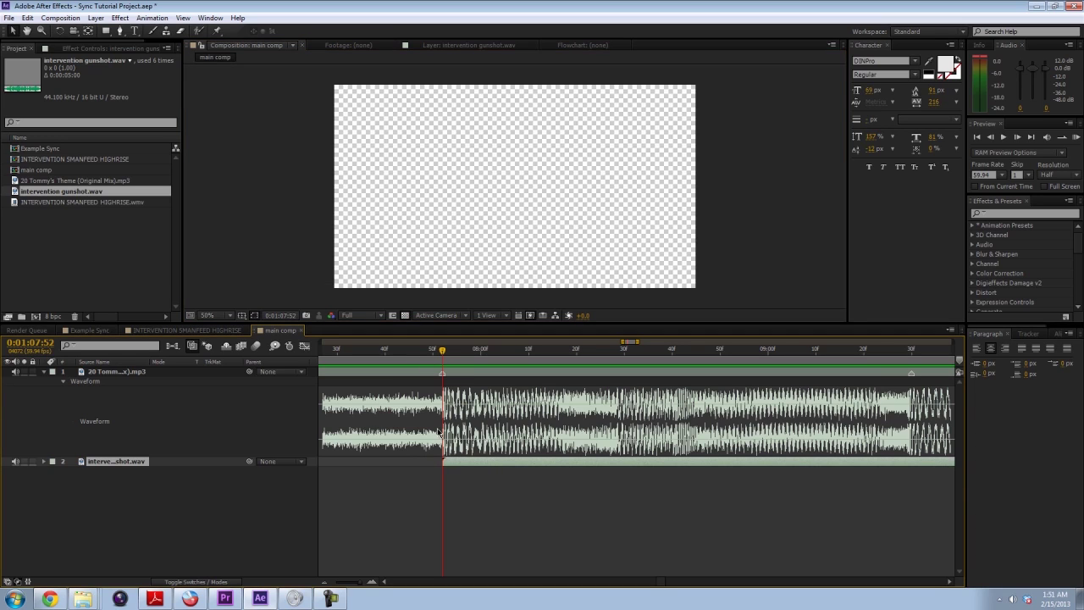
Set the current time to the second beat marker, around 0:01:09:25.
{"action": "left_click_drag", "start_coordinate": [347, 354], "coordinate": [336, 358]}
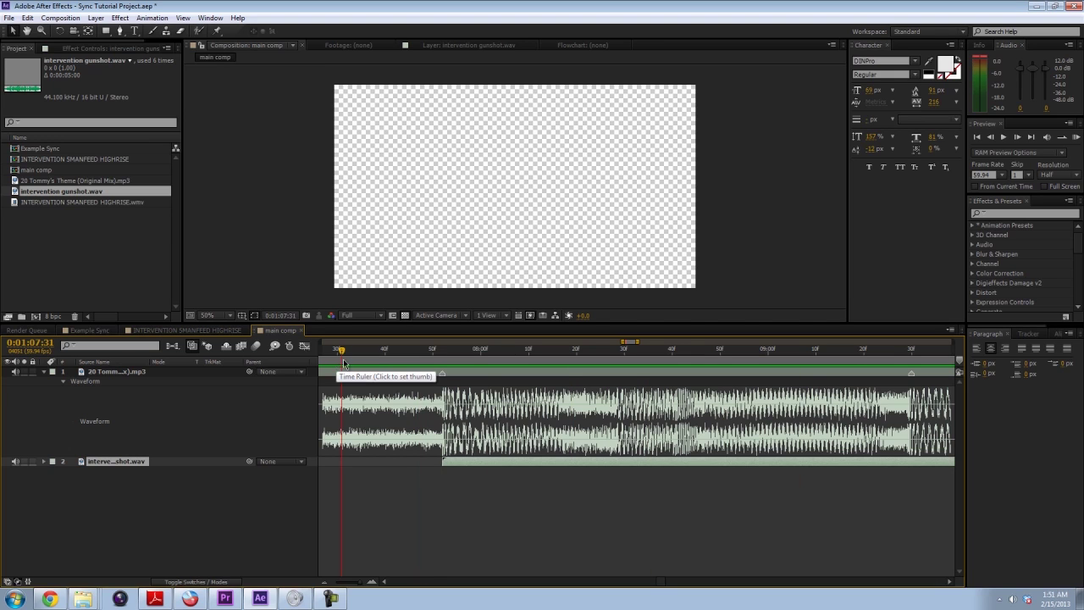
{"action": "scroll", "coordinate": [492, 409], "scroll_direction": "right", "scroll_amount": 3}
{"action": "scroll", "coordinate": [517, 428], "scroll_direction": "down", "scroll_amount": 5}
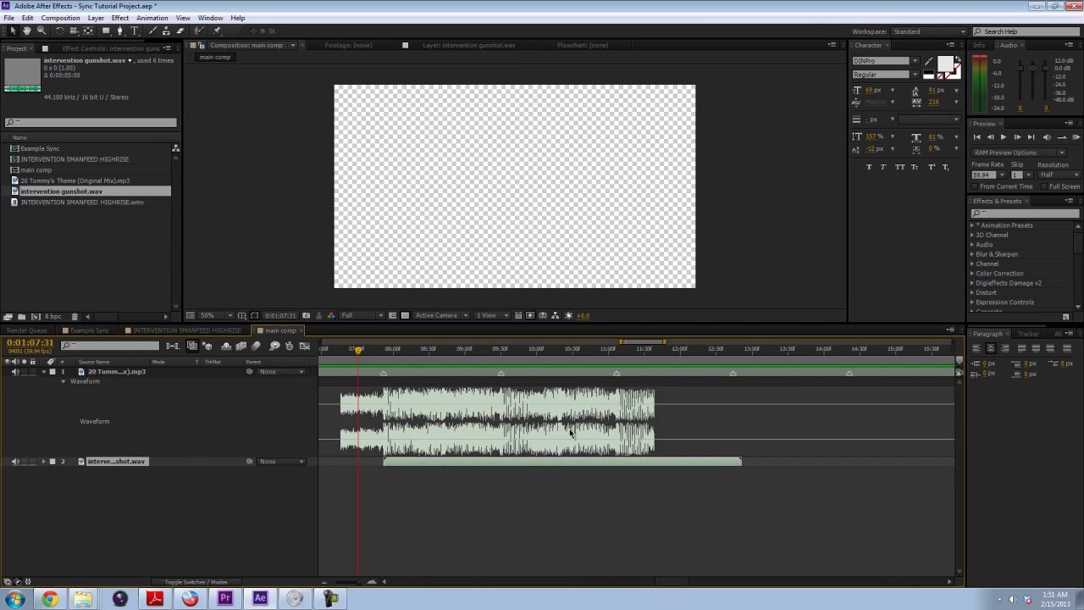
{"action": "left_click", "coordinate": [493, 350]}
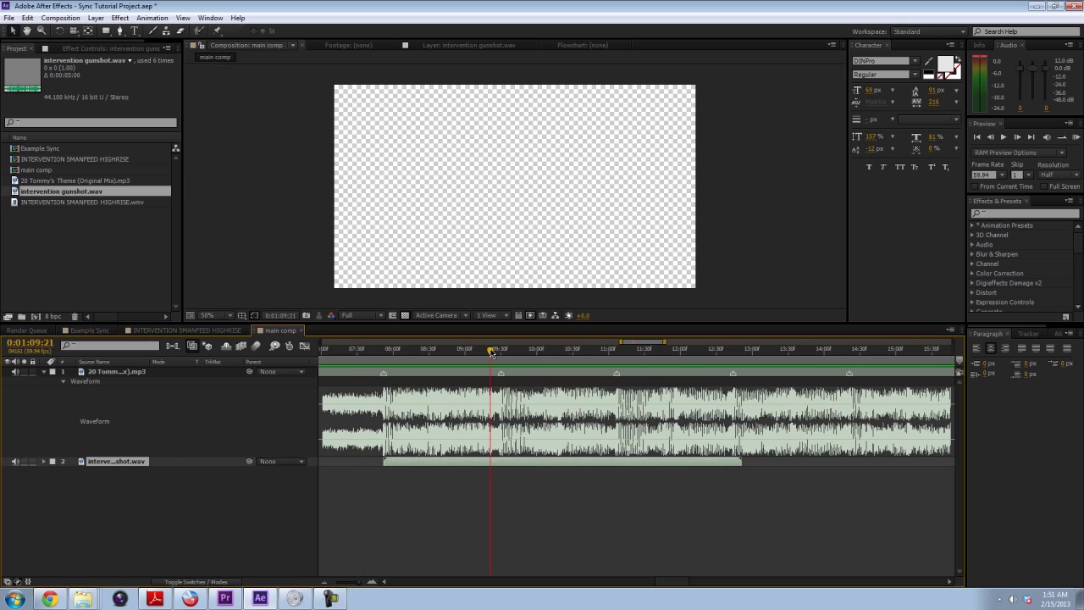
{"action": "left_click_drag", "start_coordinate": [495, 350], "coordinate": [500, 349]}
Duplicate the gunshot layer and move the copy onto the second beat marker.
{"action": "left_click", "coordinate": [28, 17]}
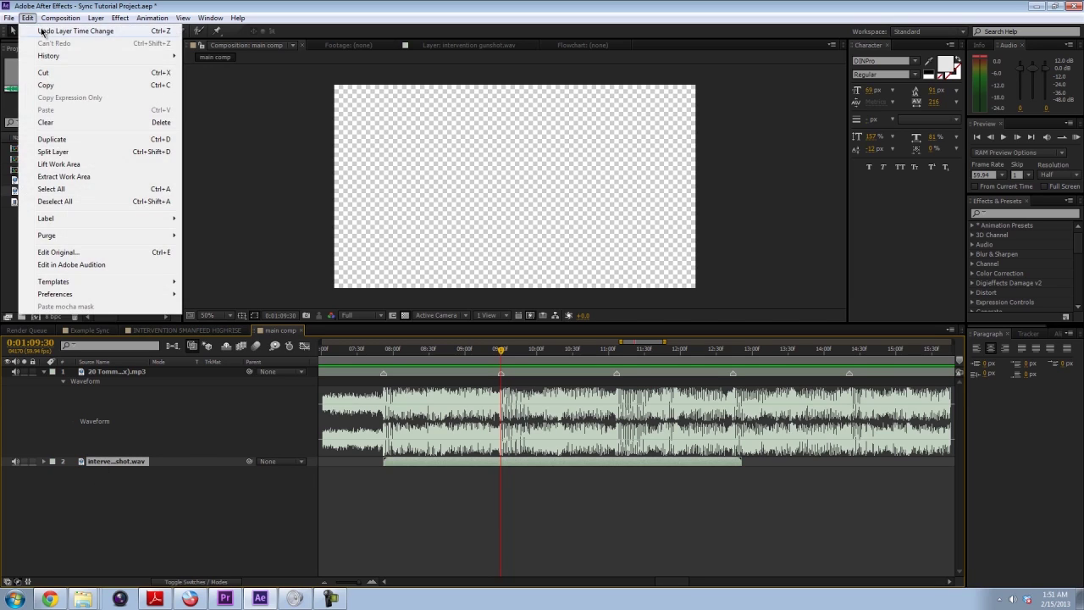
{"action": "left_click", "coordinate": [55, 141]}
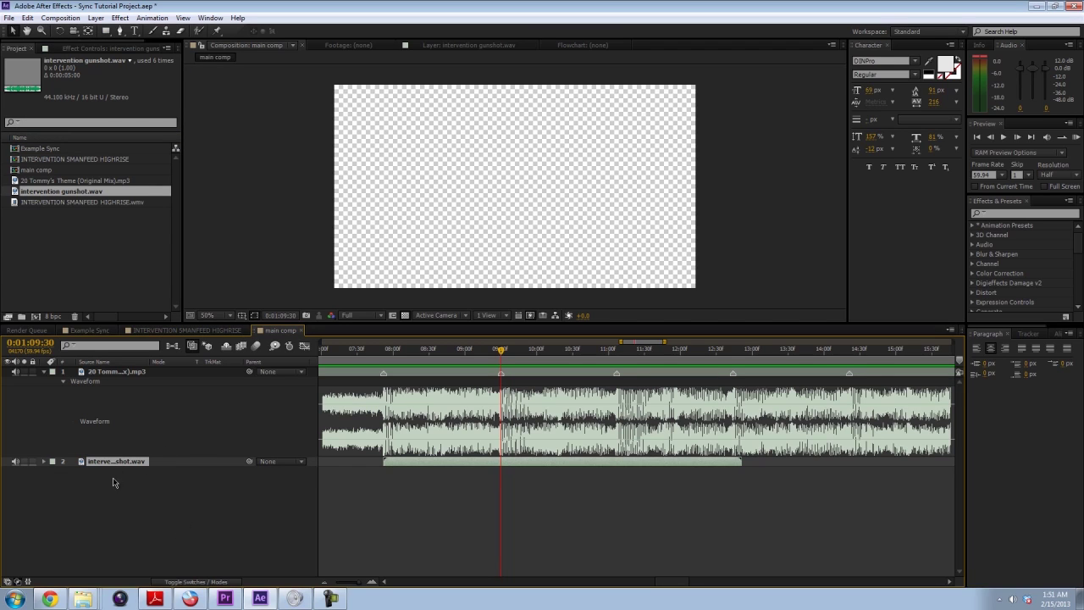
{"action": "key", "text": "ctrl+d"}
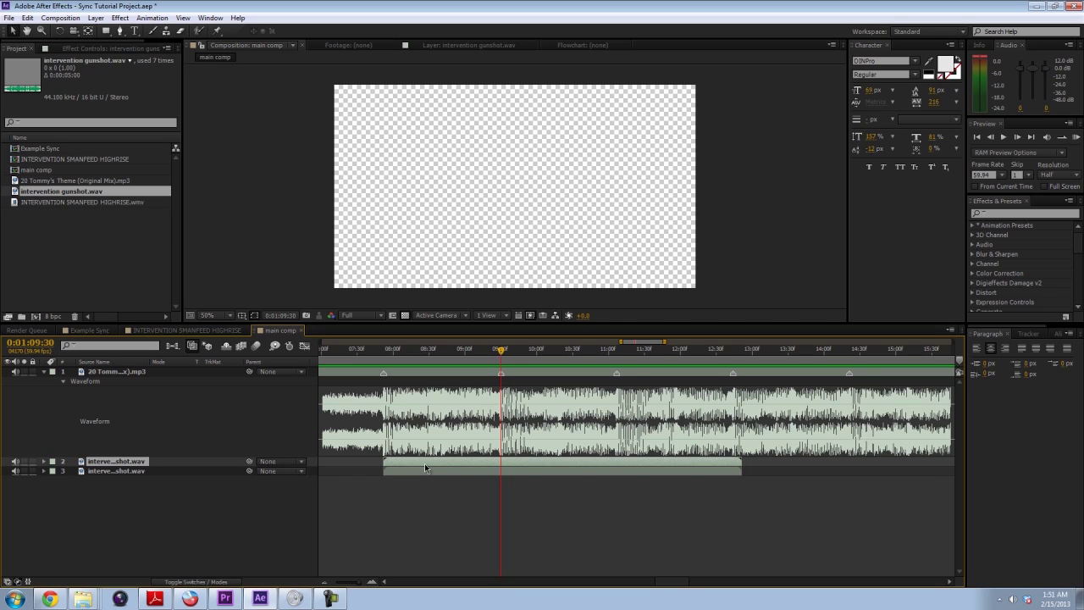
{"action": "left_click_drag", "start_coordinate": [425, 462], "coordinate": [541, 460]}
{"action": "left_click", "coordinate": [444, 573]}
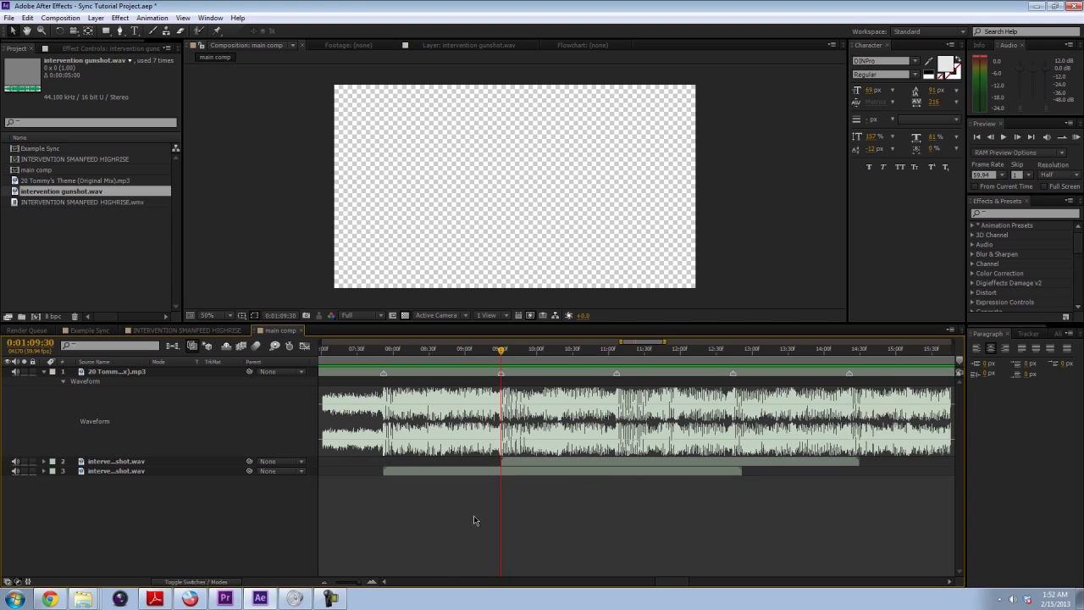
{"action": "left_click", "coordinate": [530, 461]}
Duplicate the gunshot twice more, starting the copies at 0:01:11:07 and 0:01:12:44.
{"action": "key", "text": "ctrl+d"}
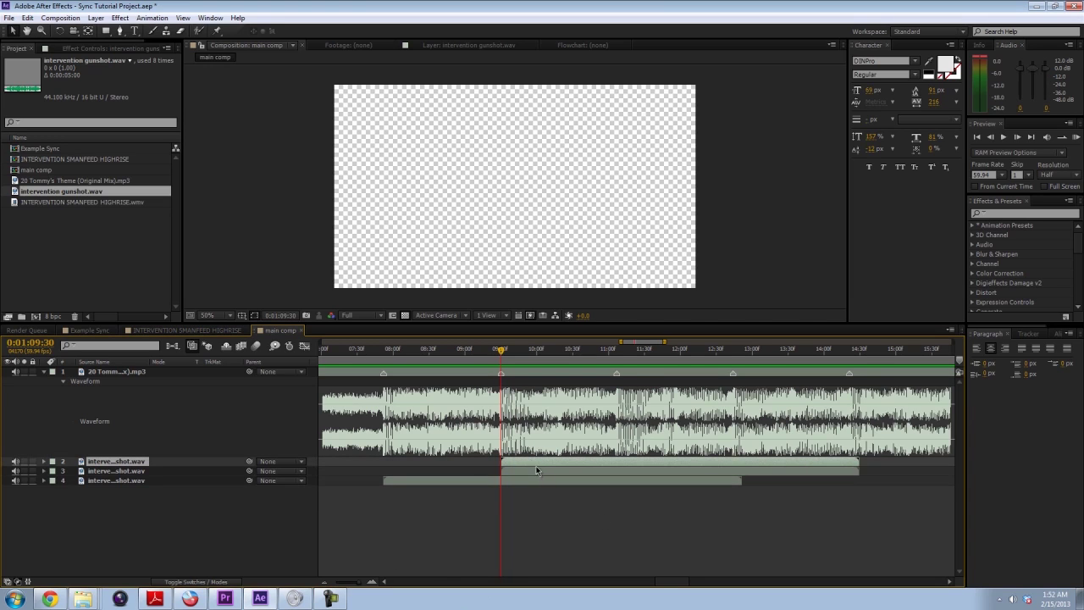
{"action": "key", "text": "k"}
{"action": "key", "text": "bracketleft"}
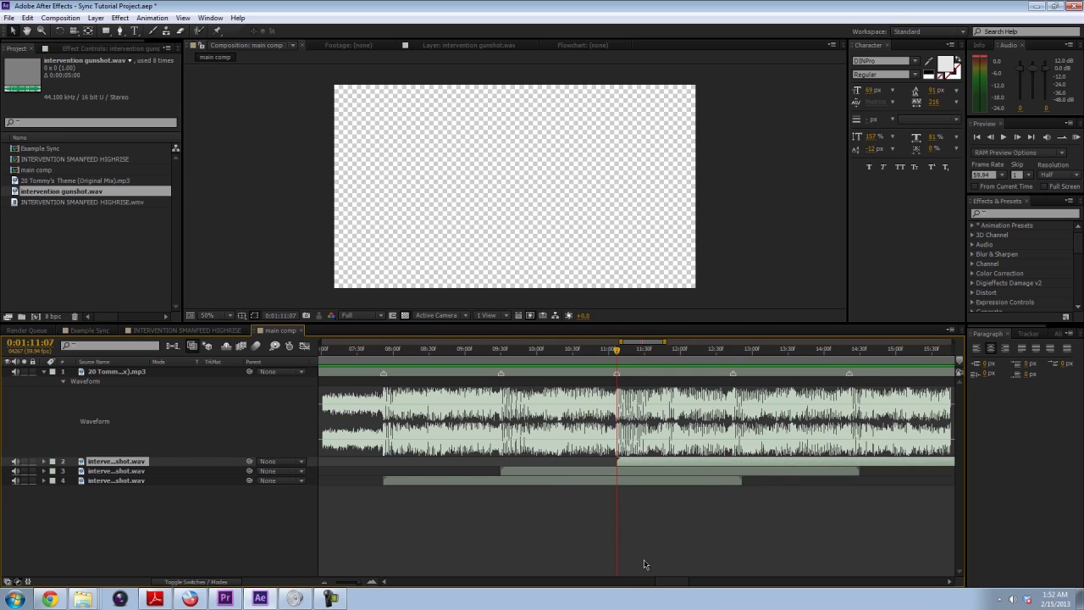
{"action": "key", "text": "ctrl+d"}
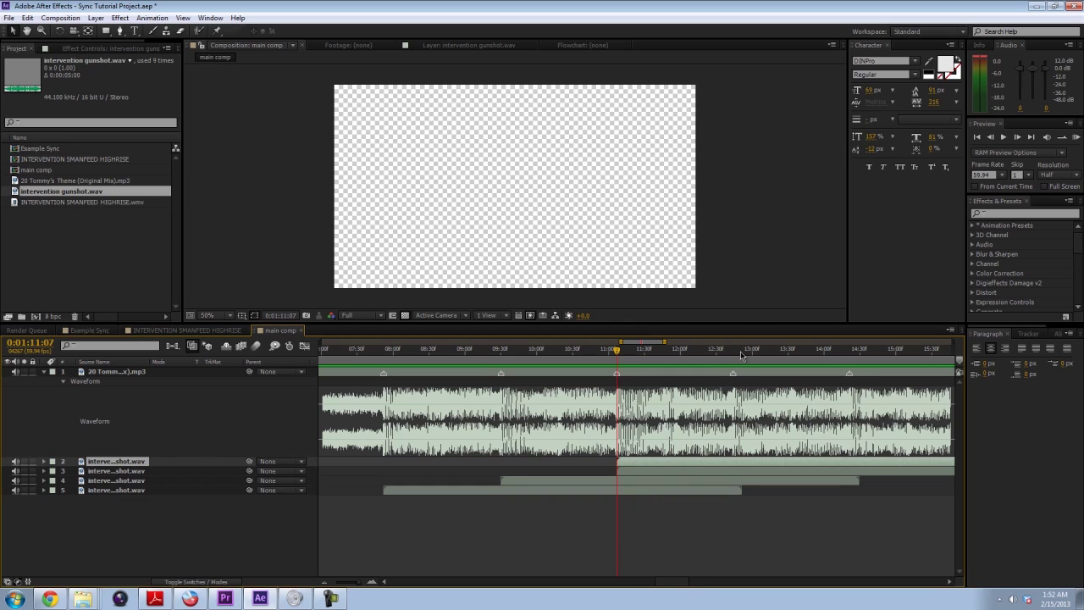
{"action": "key", "text": "k"}
{"action": "key", "text": "bracketleft"}
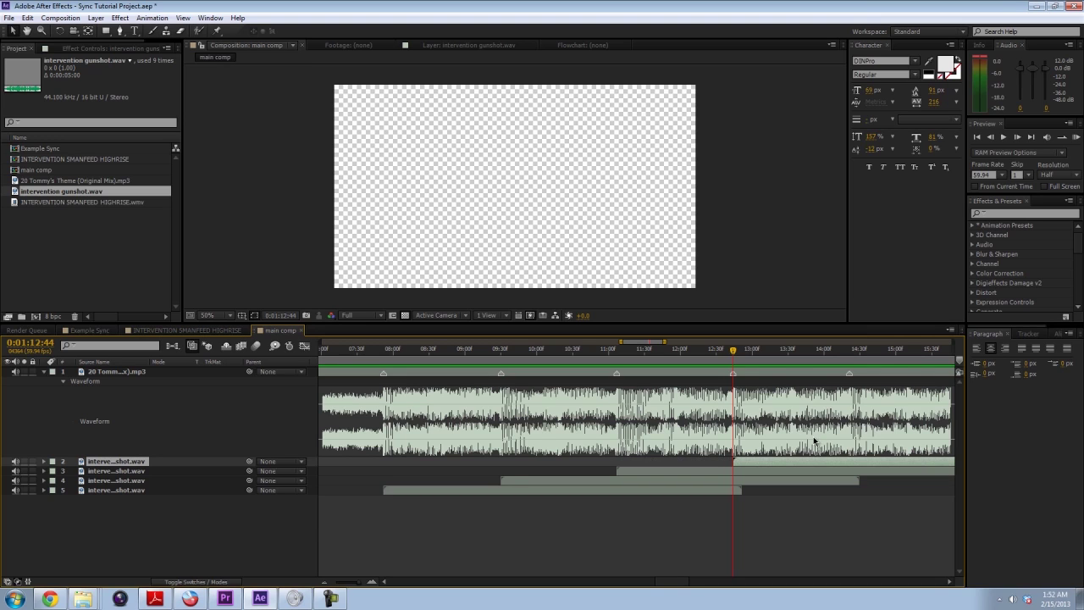
Add a fifth gunshot copy starting on the last beat marker at 0:01:14:21.
{"action": "key", "text": "h"}
{"action": "left_click_drag", "start_coordinate": [825, 411], "coordinate": [654, 410]}
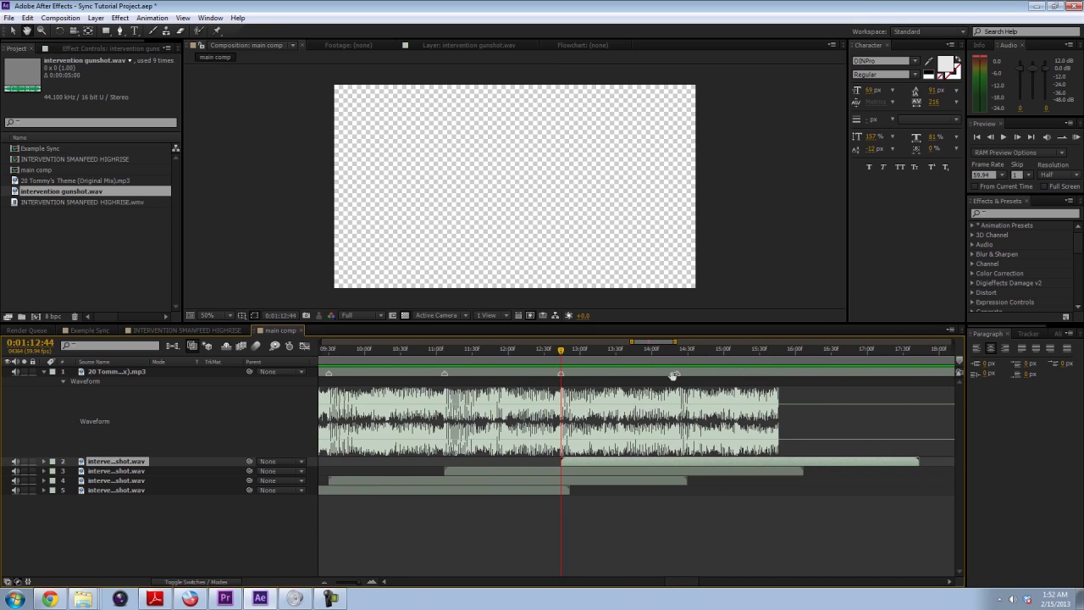
{"action": "left_click", "coordinate": [678, 349]}
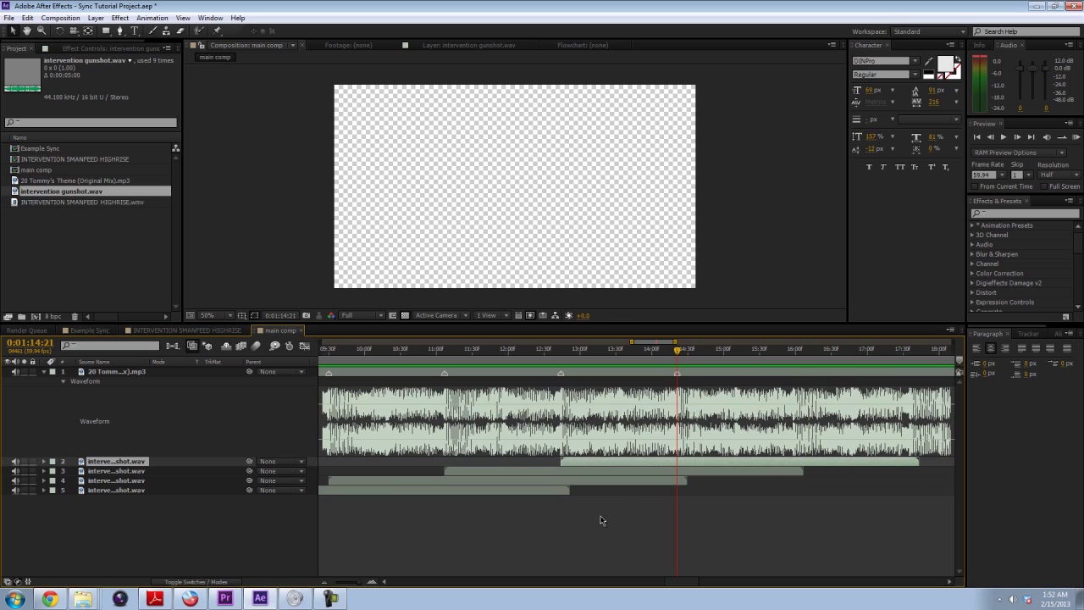
{"action": "key", "text": "ctrl+d"}
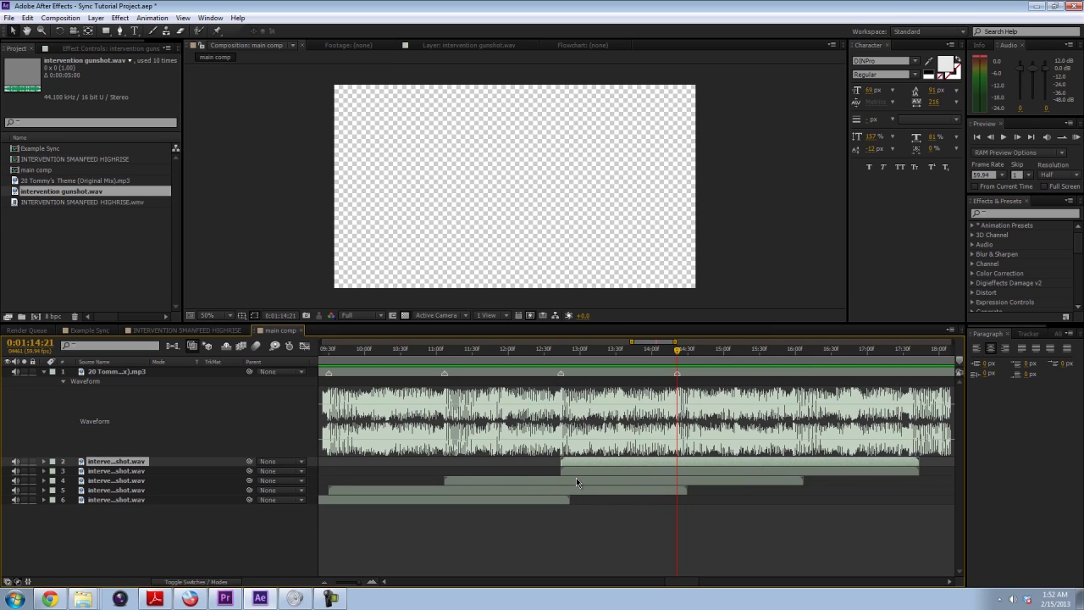
{"action": "key", "text": "["}
{"action": "left_click_drag", "start_coordinate": [446, 481], "coordinate": [569, 437]}
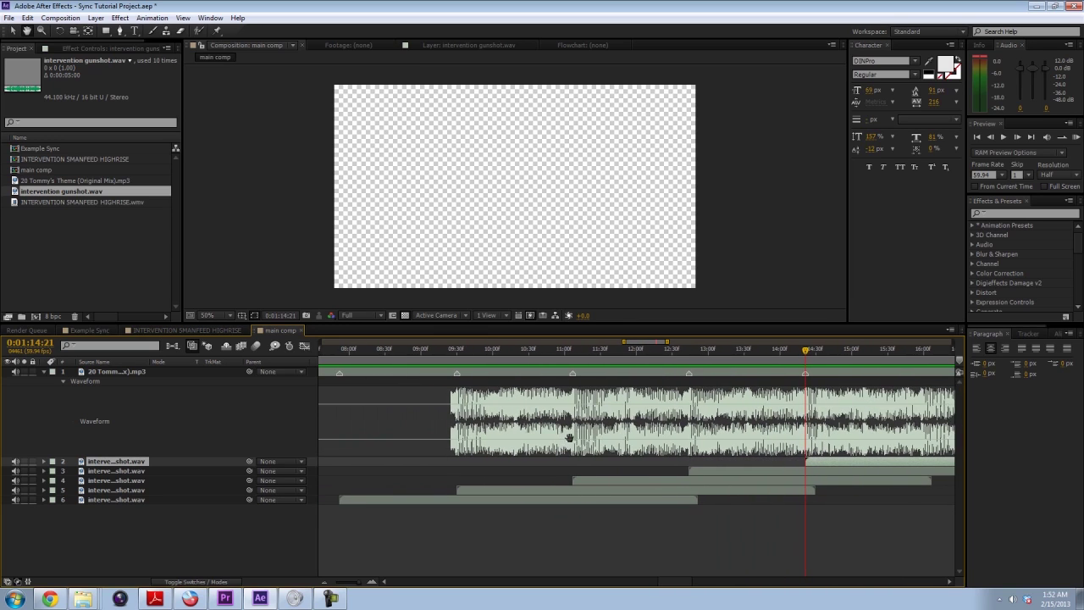
{"action": "key", "text": "equal"}
{"action": "key", "text": "minus"}
{"action": "key", "text": "minus"}
{"action": "key", "text": "minus"}
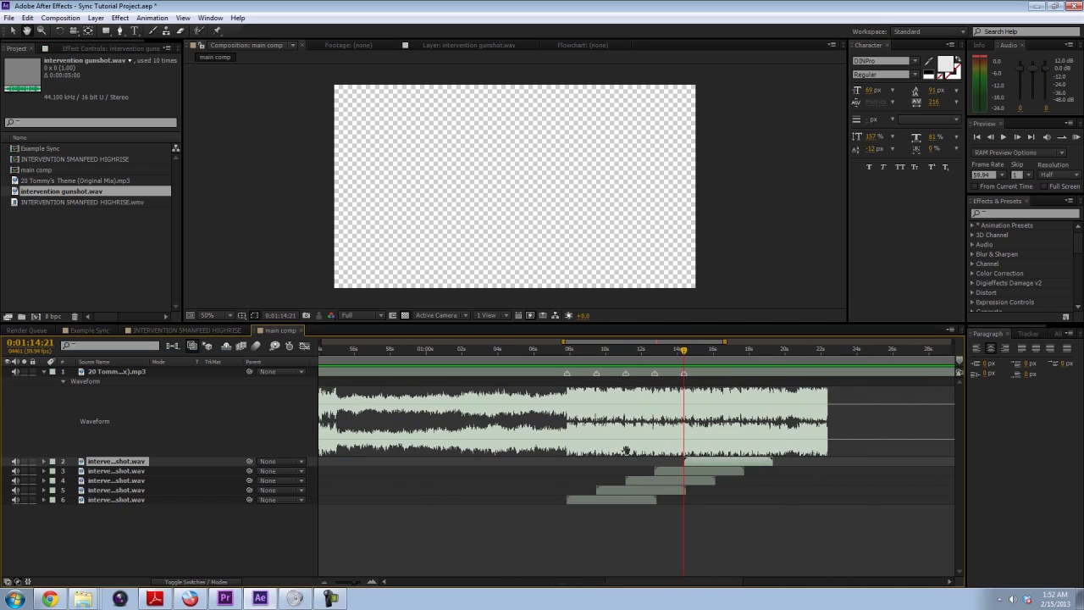
{"action": "left_click", "coordinate": [539, 354]}
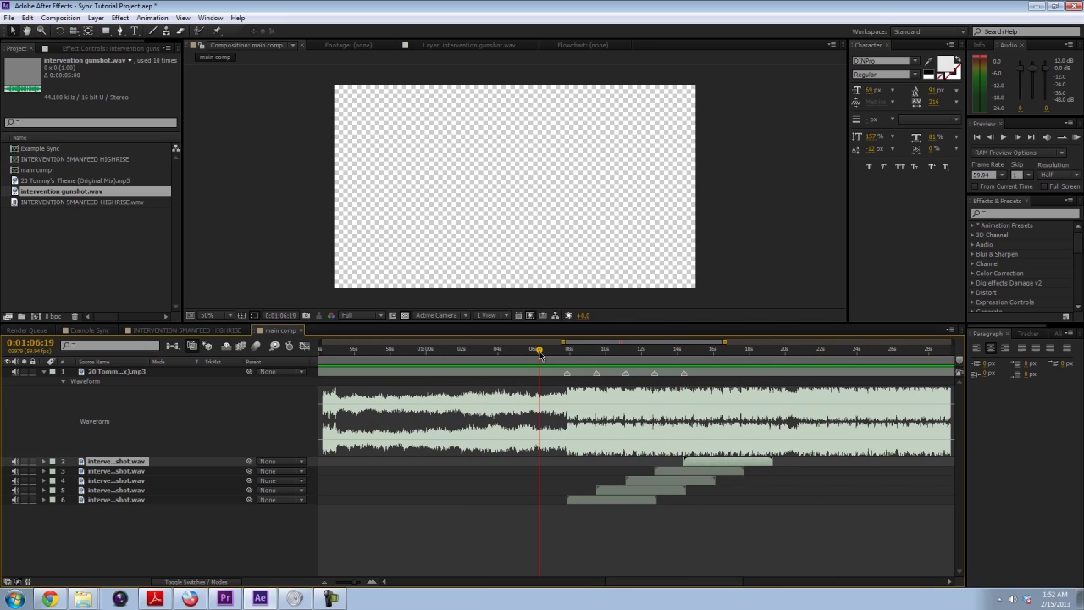
{"action": "key", "text": "KP_Decimal"}
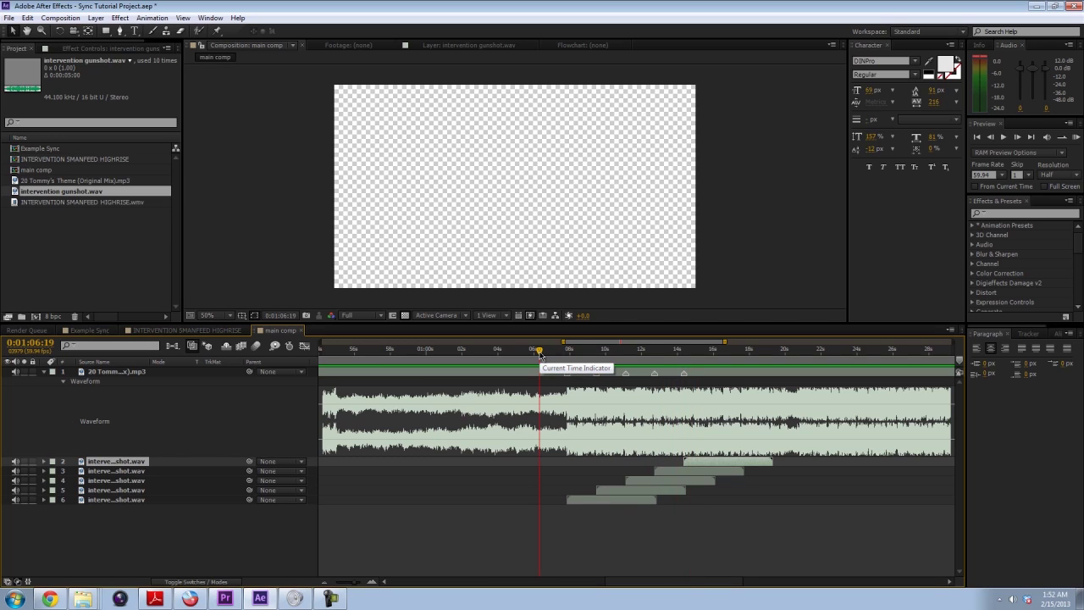
{"action": "left_click", "coordinate": [78, 278]}
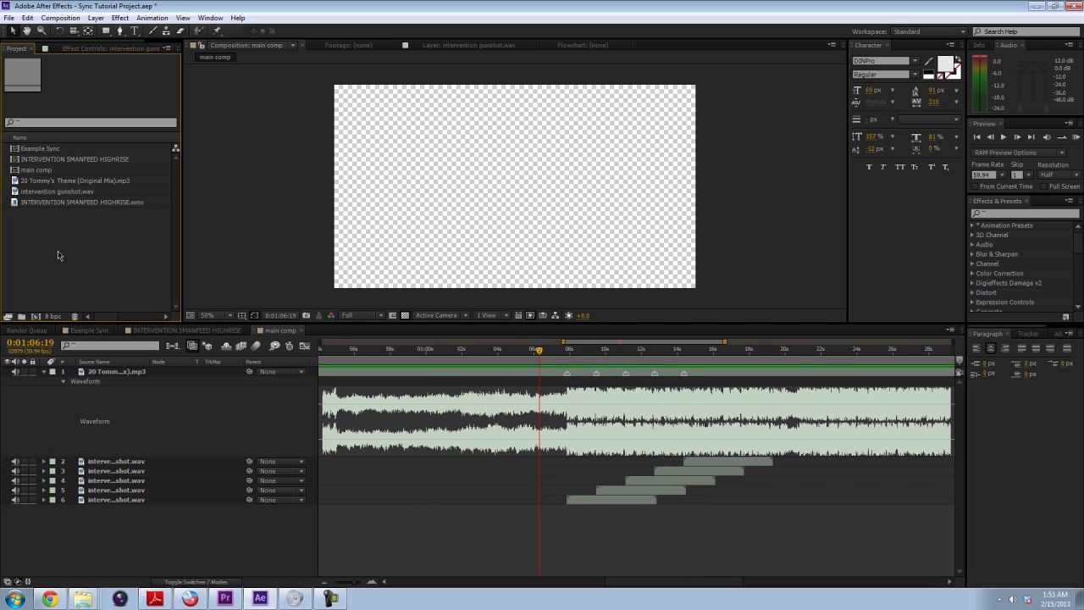
Add INTERVENTION SMANFEED HIGHRISE.wmv as top layer near the first beat and scrub to the kill shot.
{"action": "left_click_drag", "start_coordinate": [55, 205], "coordinate": [569, 409]}
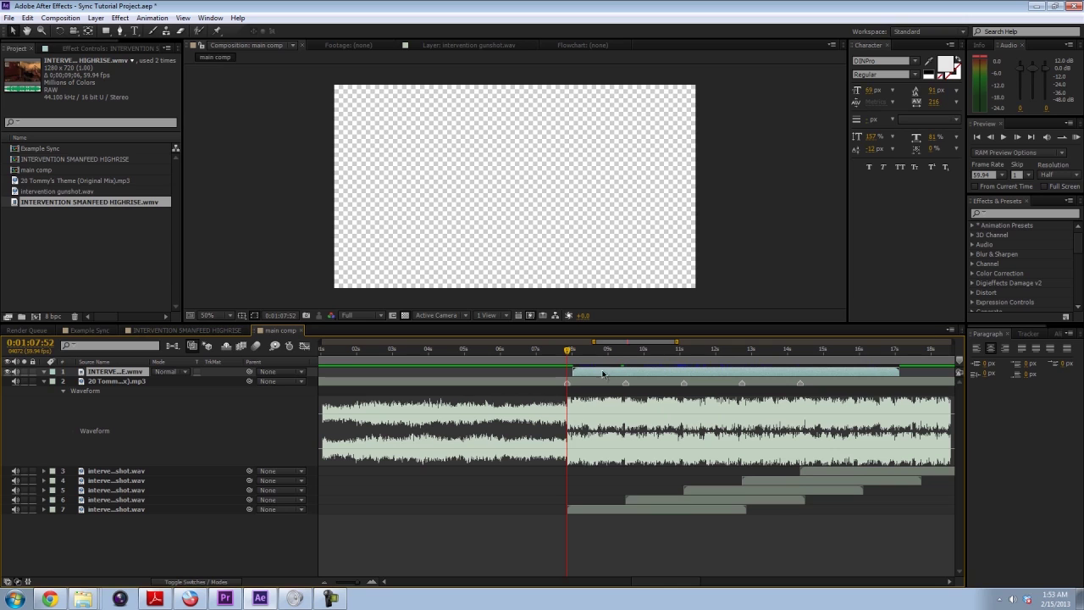
{"action": "left_click_drag", "start_coordinate": [598, 378], "coordinate": [633, 346]}
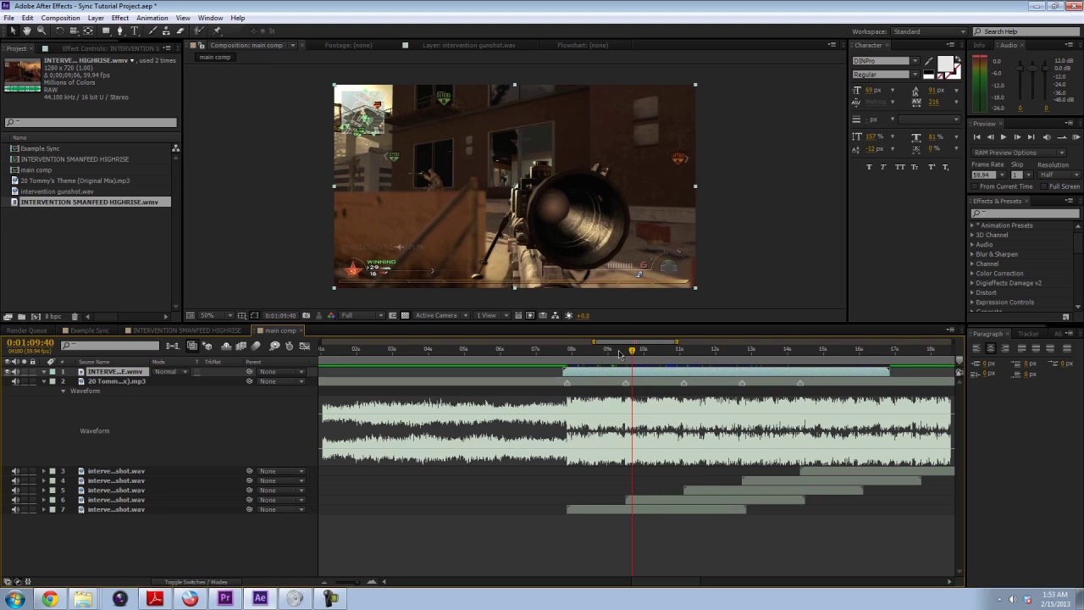
{"action": "left_click_drag", "start_coordinate": [632, 348], "coordinate": [671, 349]}
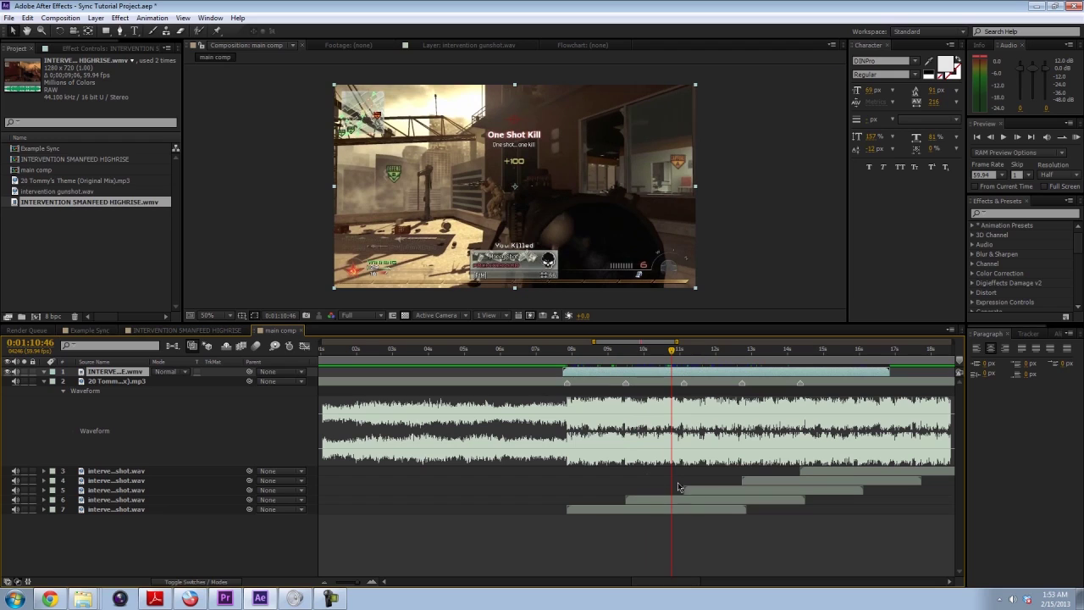
{"action": "scroll", "coordinate": [823, 437], "scroll_direction": "right", "scroll_amount": 2}
{"action": "scroll", "coordinate": [780, 427], "scroll_direction": "right", "scroll_amount": 5}
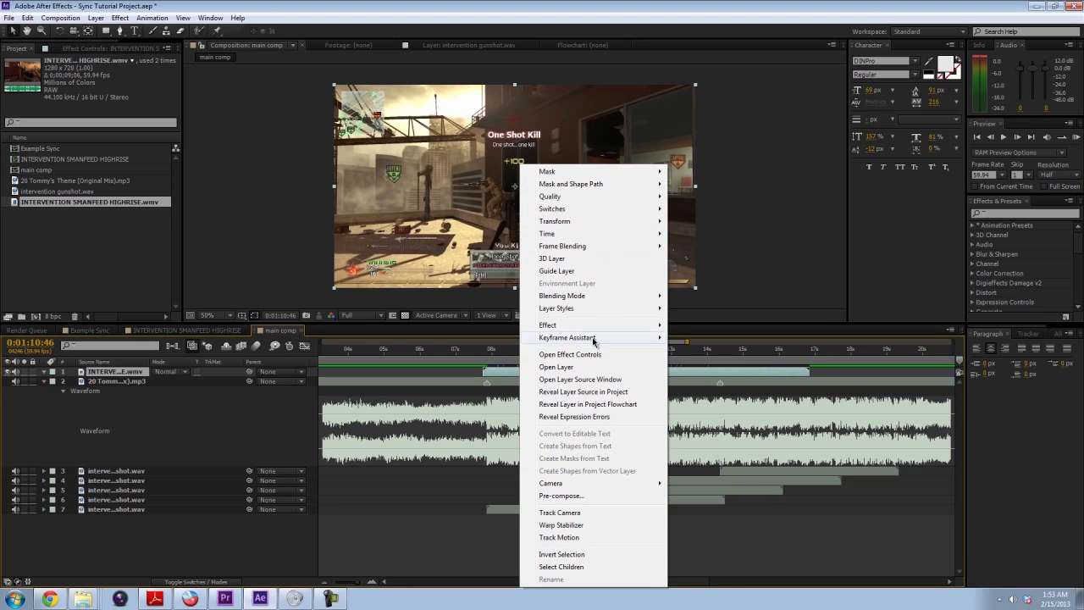
Apply Time > Enable Time Remapping to the HIGHRISE gameplay layer.
{"action": "mouse_move", "coordinate": [568, 234]}
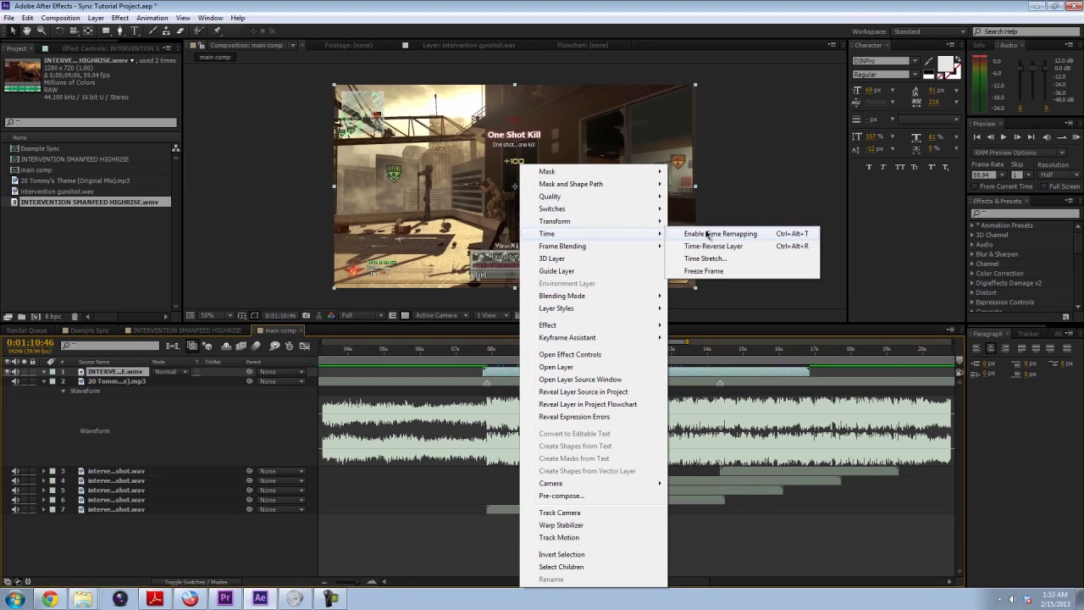
{"action": "left_click", "coordinate": [708, 234]}
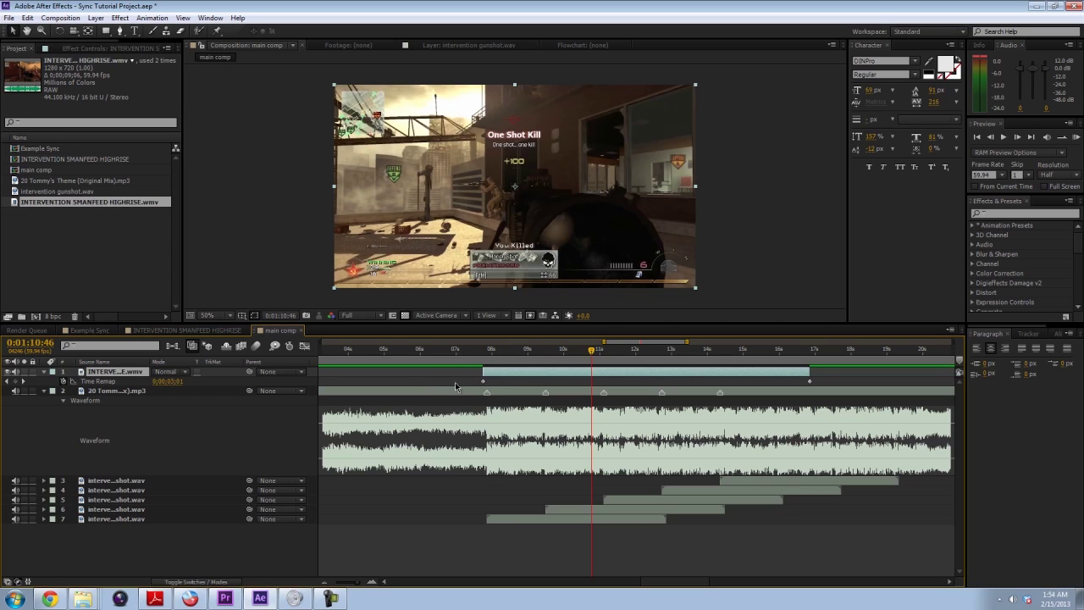
{"action": "mouse_move", "coordinate": [482, 383]}
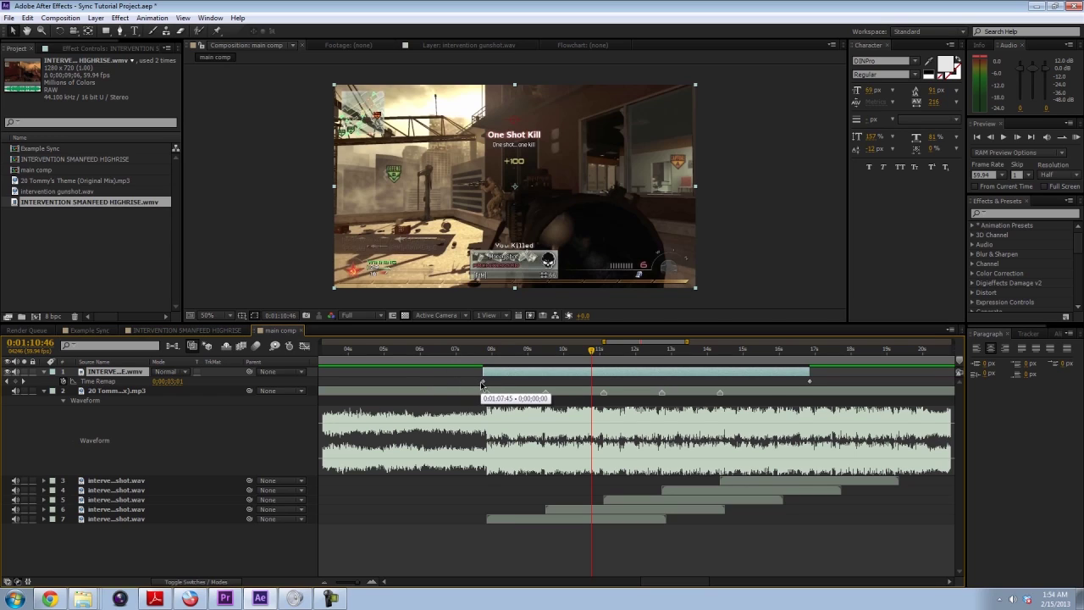
{"action": "mouse_move", "coordinate": [809, 385]}
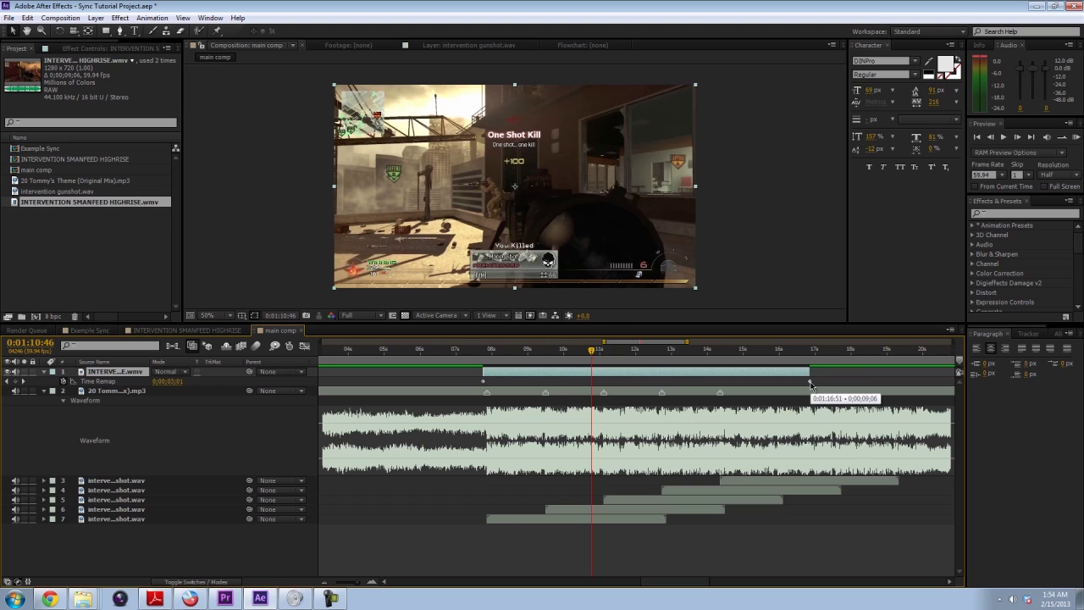
{"action": "left_click_drag", "start_coordinate": [810, 385], "coordinate": [625, 386]}
{"action": "mouse_move", "coordinate": [600, 350]}
{"action": "left_mouse_down"}
{"action": "mouse_move", "coordinate": [698, 356]}
{"action": "mouse_move", "coordinate": [587, 357]}
{"action": "left_mouse_up"}
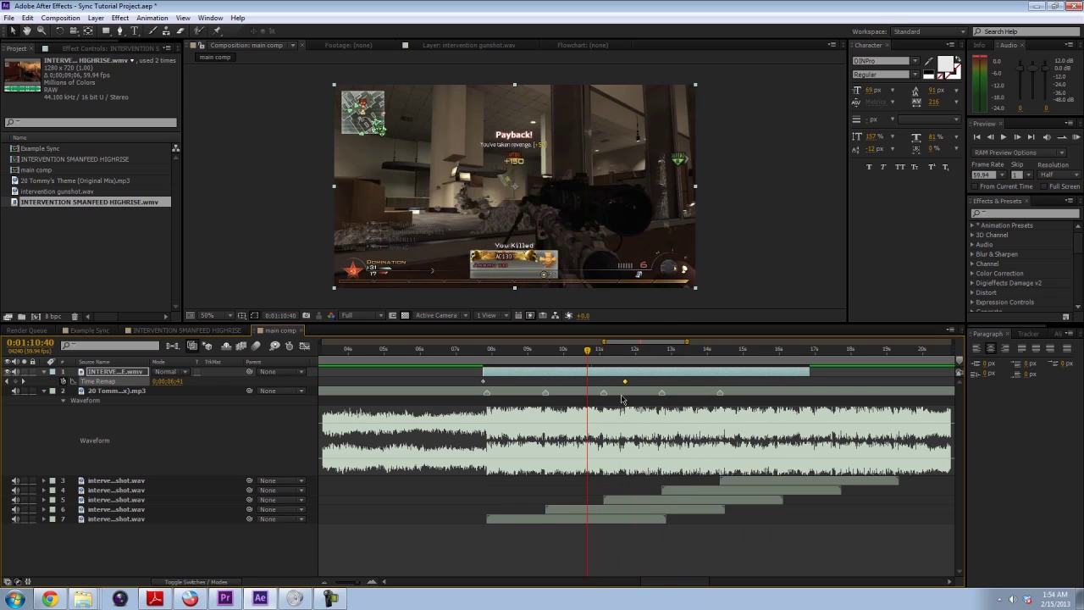
{"action": "key", "text": "ctrl+z"}
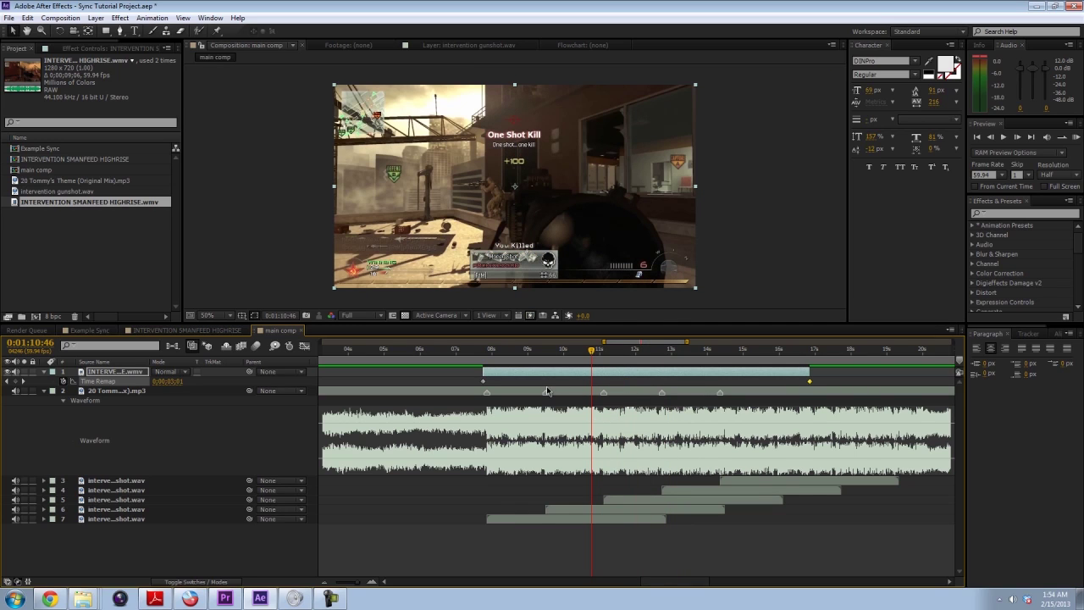
{"action": "left_click", "coordinate": [514, 367]}
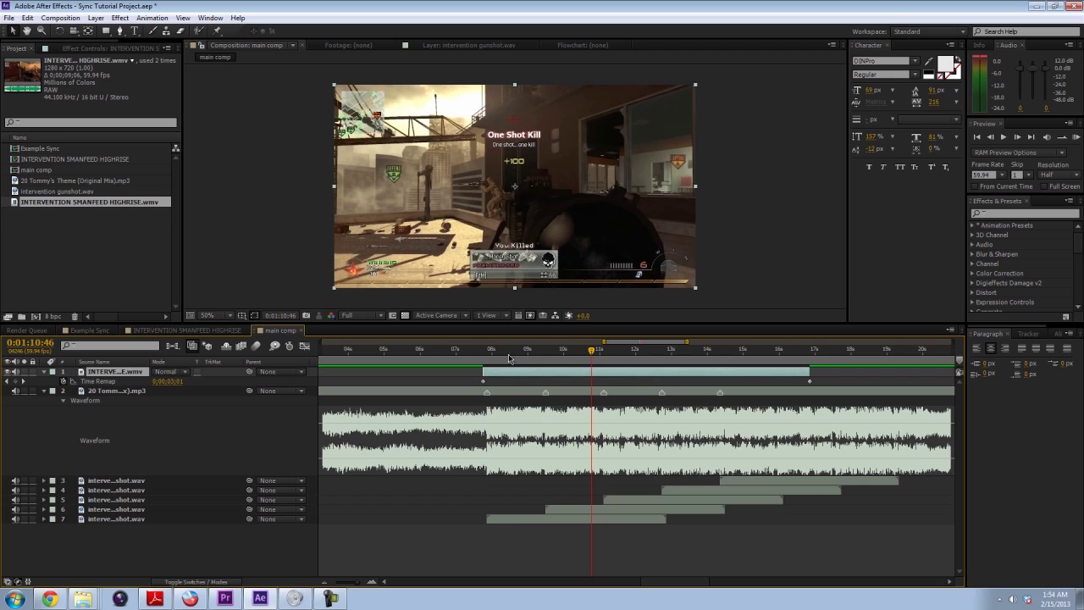
{"action": "left_click", "coordinate": [518, 356]}
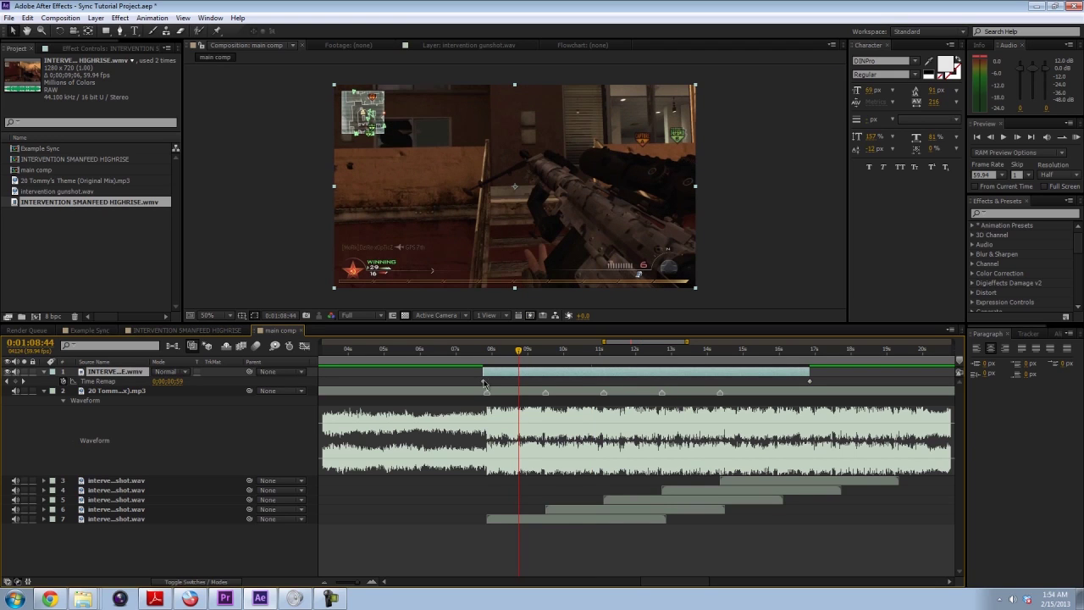
Add Time Remap keyframes at the first two gunshot moments in the clip.
{"action": "left_click_drag", "start_coordinate": [524, 357], "coordinate": [564, 350]}
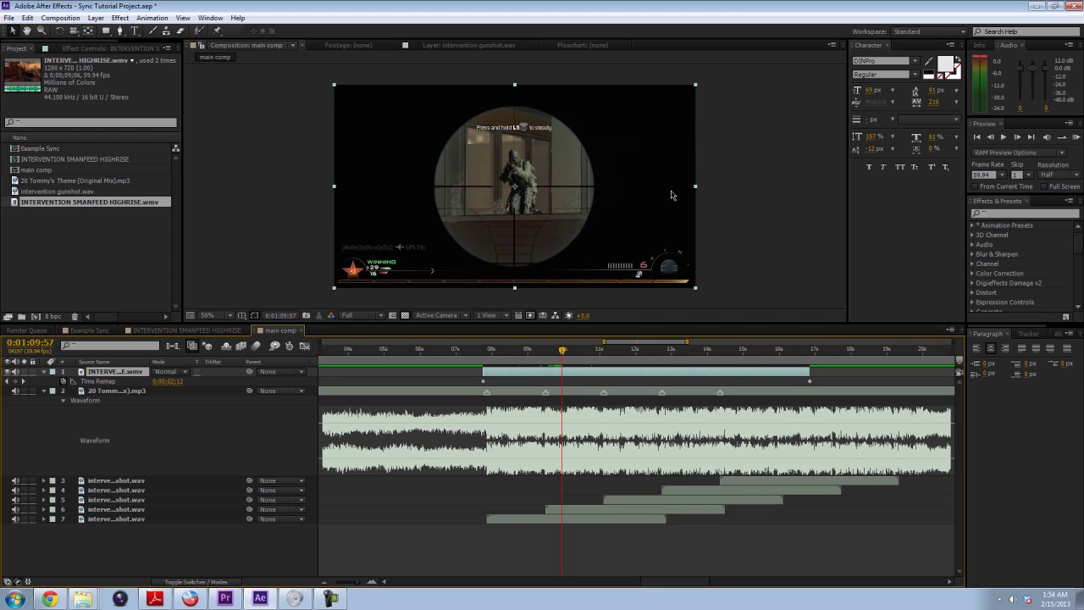
{"action": "key", "text": "Page_Down"}
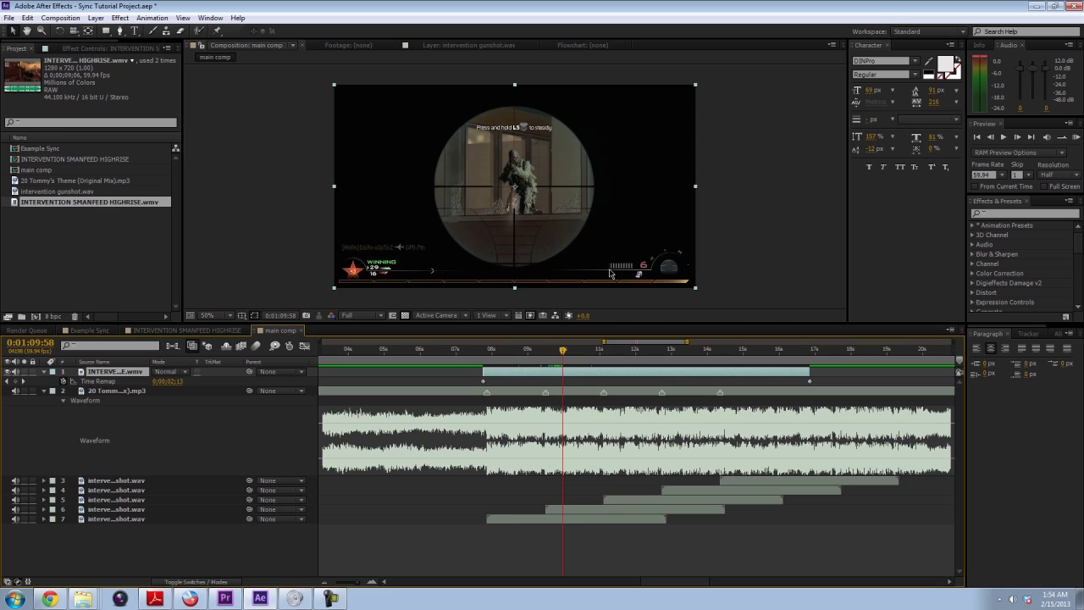
{"action": "left_click", "coordinate": [16, 382]}
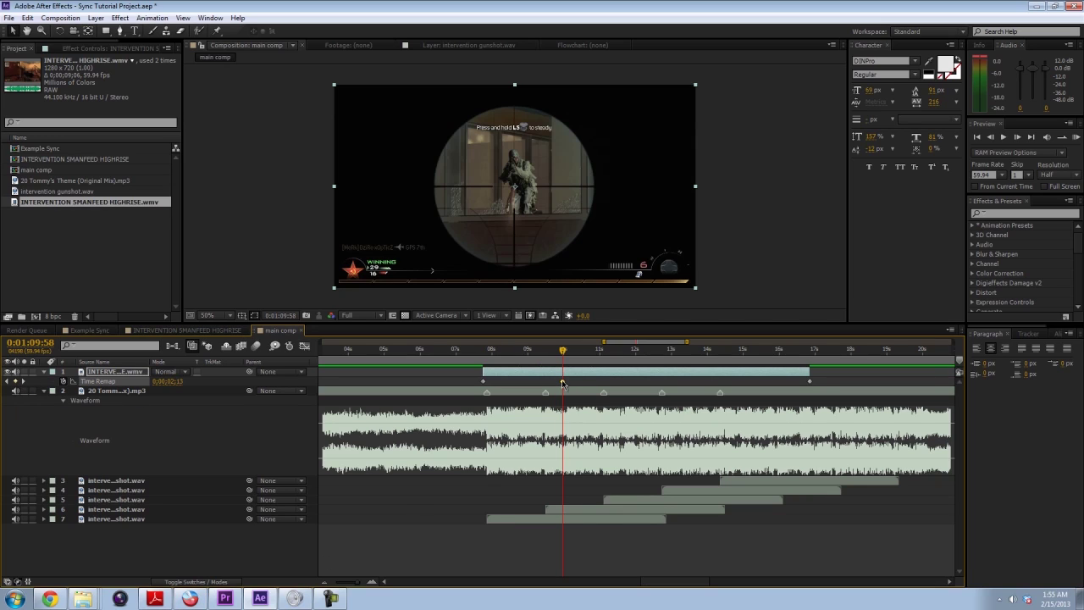
{"action": "mouse_move", "coordinate": [562, 383]}
{"action": "left_click", "coordinate": [568, 351]}
{"action": "left_click_drag", "start_coordinate": [569, 352], "coordinate": [600, 354]}
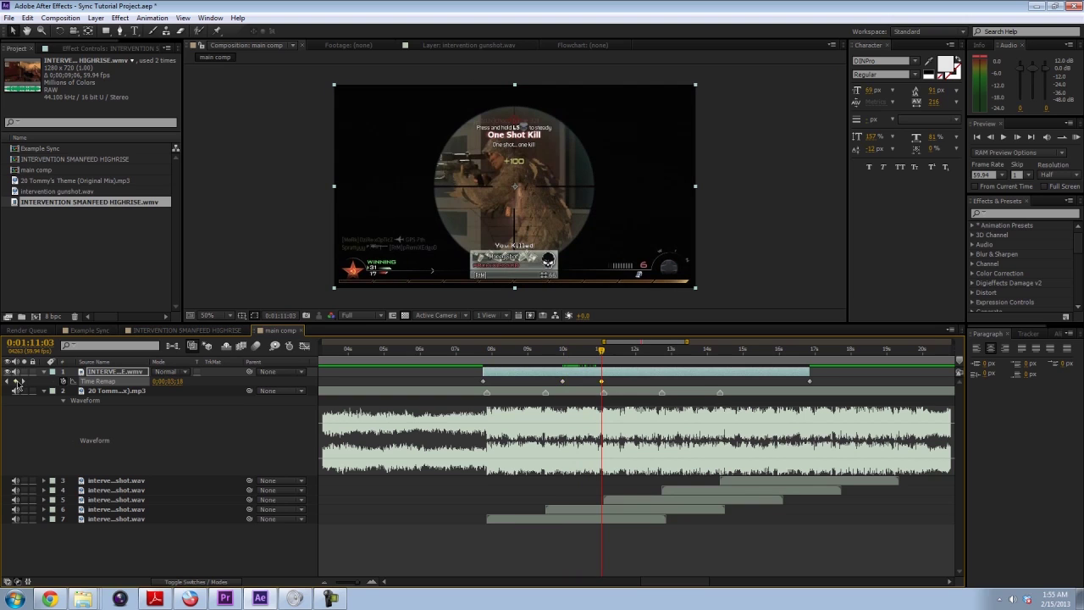
{"action": "left_click_drag", "start_coordinate": [603, 352], "coordinate": [666, 356]}
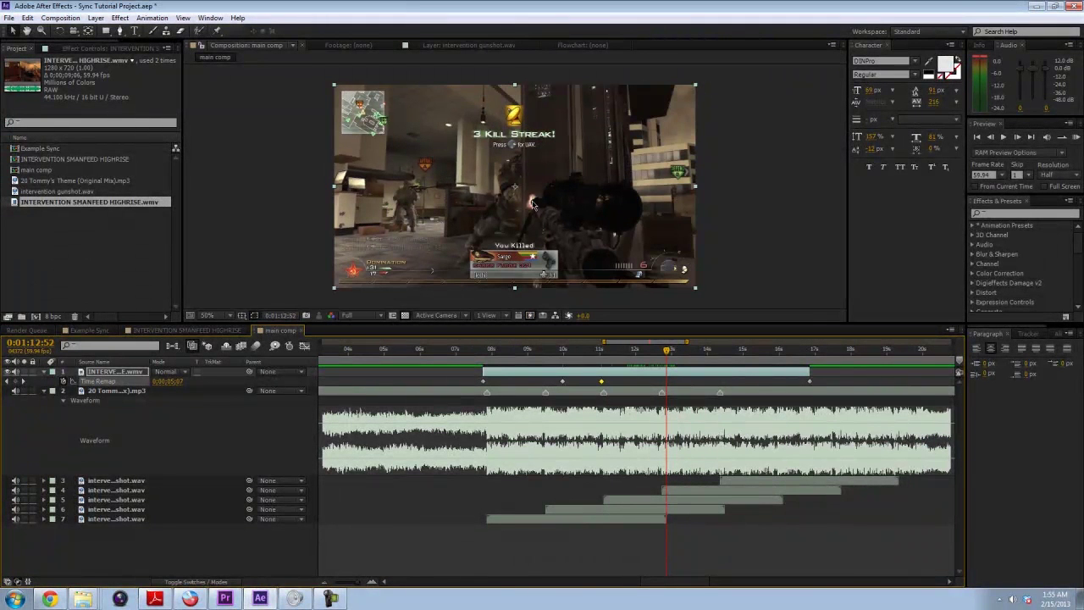
{"action": "left_click", "coordinate": [15, 381]}
Set viewer resolution to Half and add a Time Remap keyframe at the next kill shot.
{"action": "left_click_drag", "start_coordinate": [668, 353], "coordinate": [701, 364]}
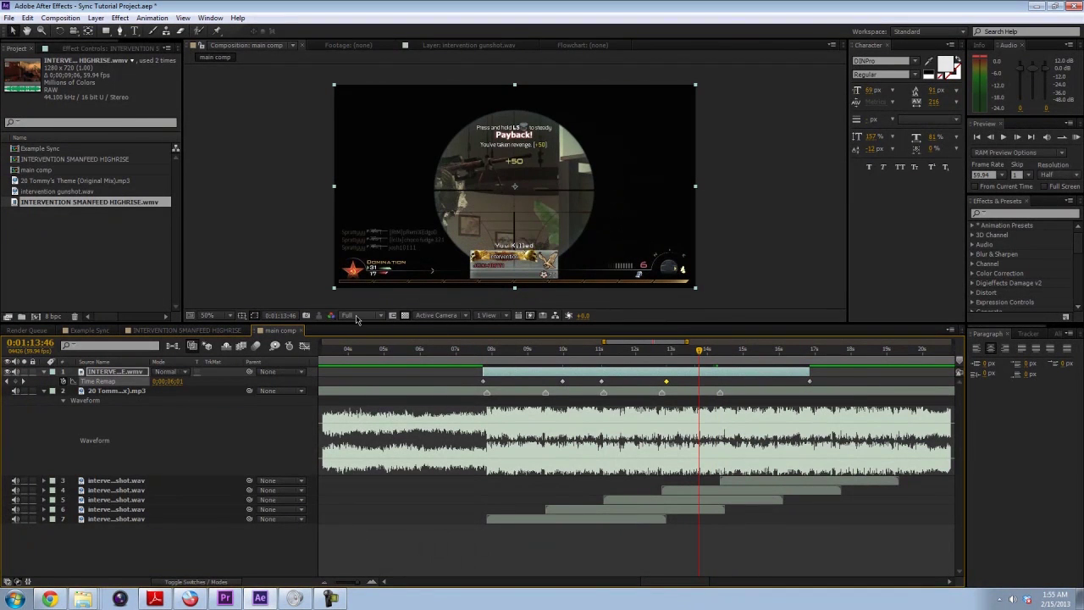
{"action": "left_click", "coordinate": [366, 317]}
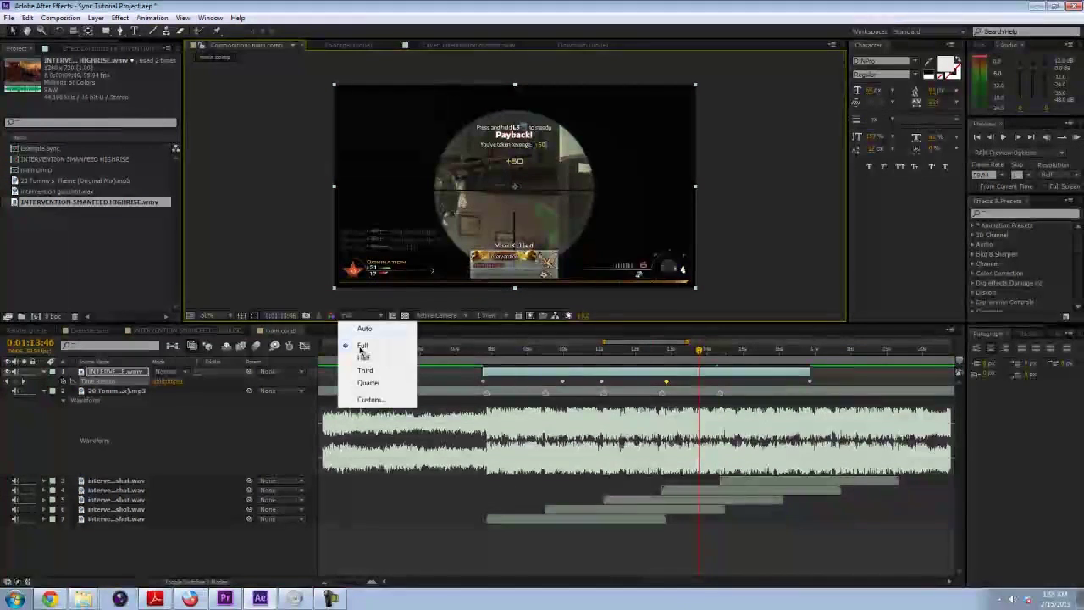
{"action": "left_click", "coordinate": [363, 358]}
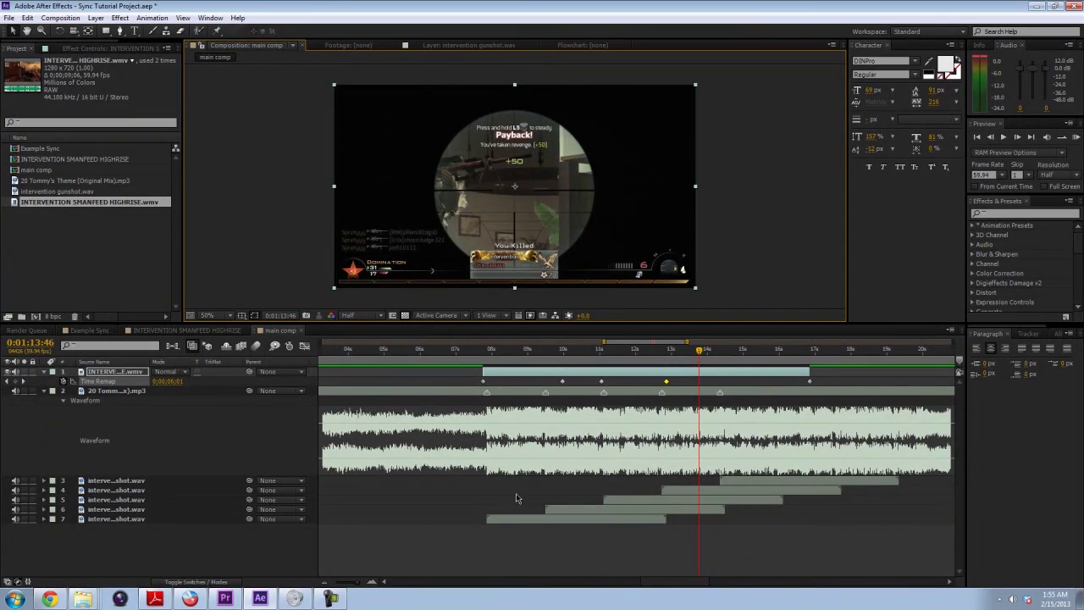
{"action": "left_click", "coordinate": [680, 349]}
{"action": "left_click_drag", "start_coordinate": [685, 352], "coordinate": [701, 354]}
{"action": "key", "text": "Page_Down"}
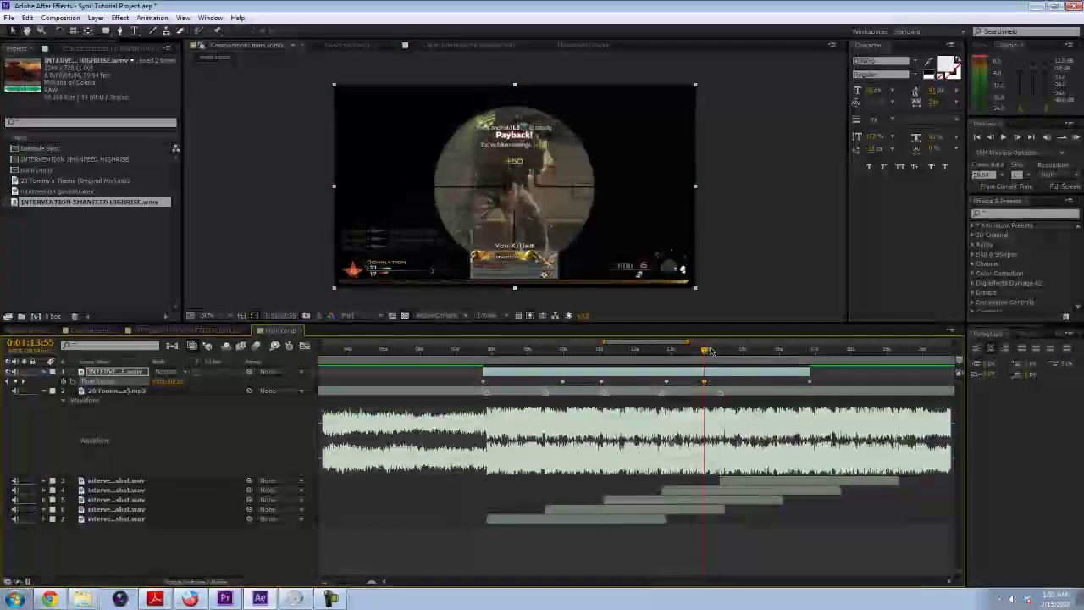
{"action": "left_click_drag", "start_coordinate": [719, 348], "coordinate": [753, 352]}
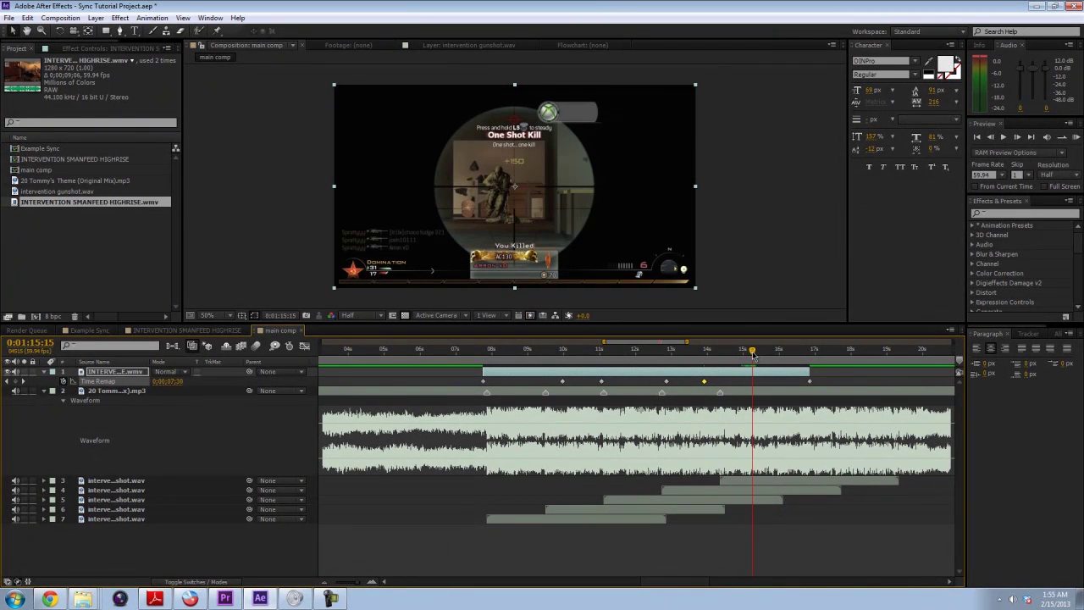
{"action": "left_click", "coordinate": [16, 381]}
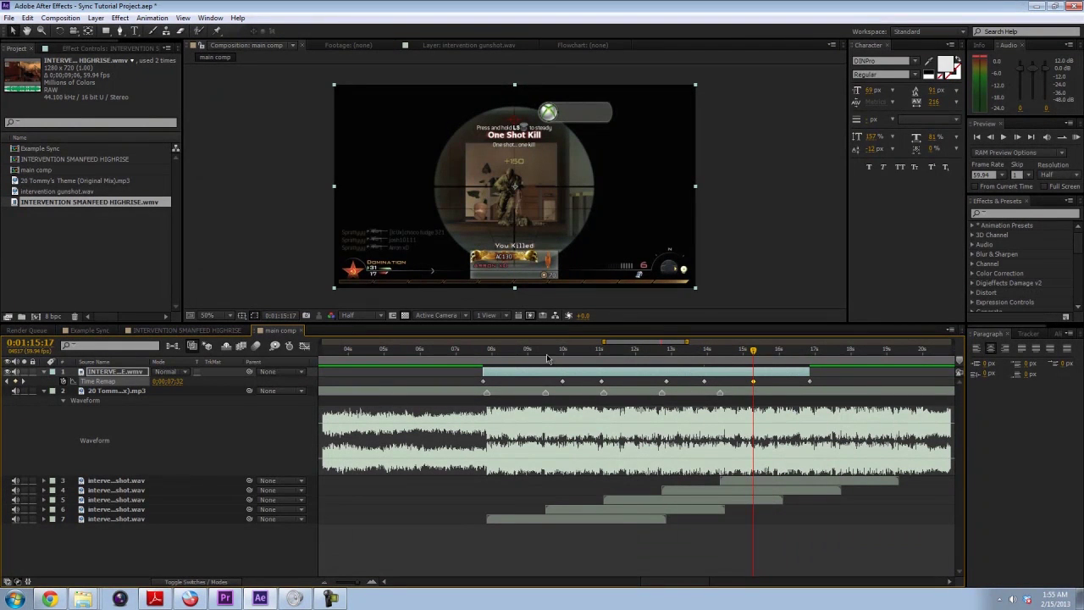
Shift the gameplay layer earlier onto the first marker, then drag the later shot keyframes right.
{"action": "left_click_drag", "start_coordinate": [530, 355], "coordinate": [488, 355]}
{"action": "key", "text": "shift+alt+Page_Up"}
{"action": "key", "text": "shift+alt+Page_Up"}
{"action": "key", "text": "shift+alt+Page_Up"}
{"action": "key", "text": "shift+alt+Page_Up"}
{"action": "key", "text": "shift+alt+Page_Up"}
{"action": "key", "text": "shift+alt+Page_Up"}
{"action": "key", "text": "shift+alt+Page_Up"}
{"action": "key", "text": "shift+alt+Page_Up"}
{"action": "key", "text": "shift+alt+Page_Up"}
{"action": "key", "text": "shift+alt+Page_Up"}
{"action": "key", "text": "shift+alt+Page_Up"}
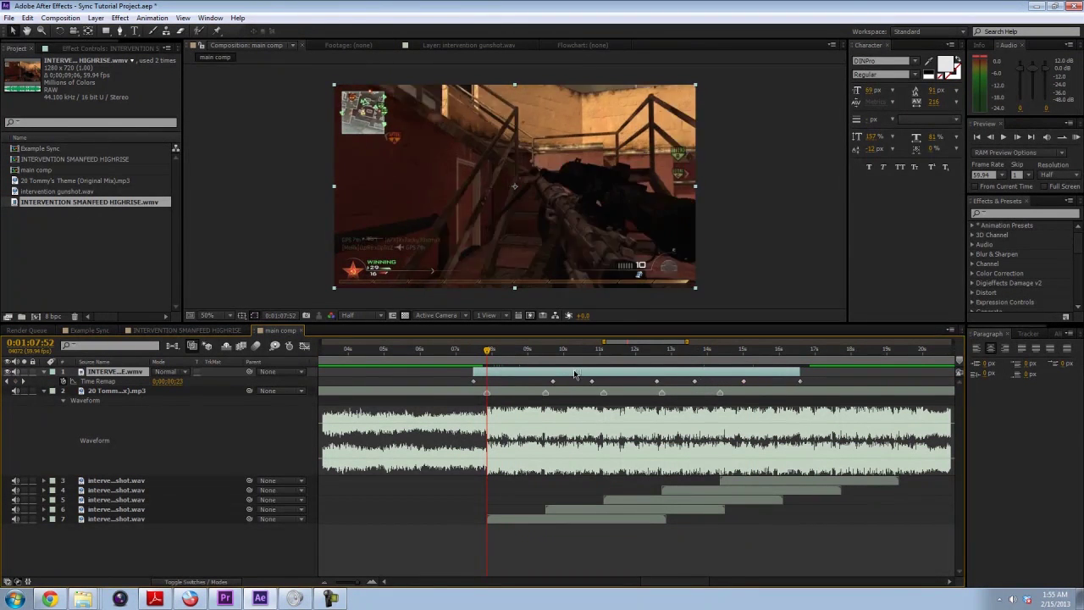
{"action": "key", "text": "alt+Page_Up"}
{"action": "key", "text": "alt+Page_Up"}
{"action": "key", "text": "alt+Page_Up"}
{"action": "key", "text": "alt+Page_Up"}
{"action": "key", "text": "alt+Page_Up"}
{"action": "key", "text": "alt+Page_Up"}
{"action": "key", "text": "alt+Page_Up"}
{"action": "key", "text": "alt+Page_Up"}
{"action": "key", "text": "alt+Page_Up"}
{"action": "key", "text": "alt+Page_Up"}
{"action": "key", "text": "alt+Page_Up"}
{"action": "key", "text": "alt+Page_Up"}
{"action": "key", "text": "alt+Page_Up"}
{"action": "key", "text": "alt+Page_Up"}
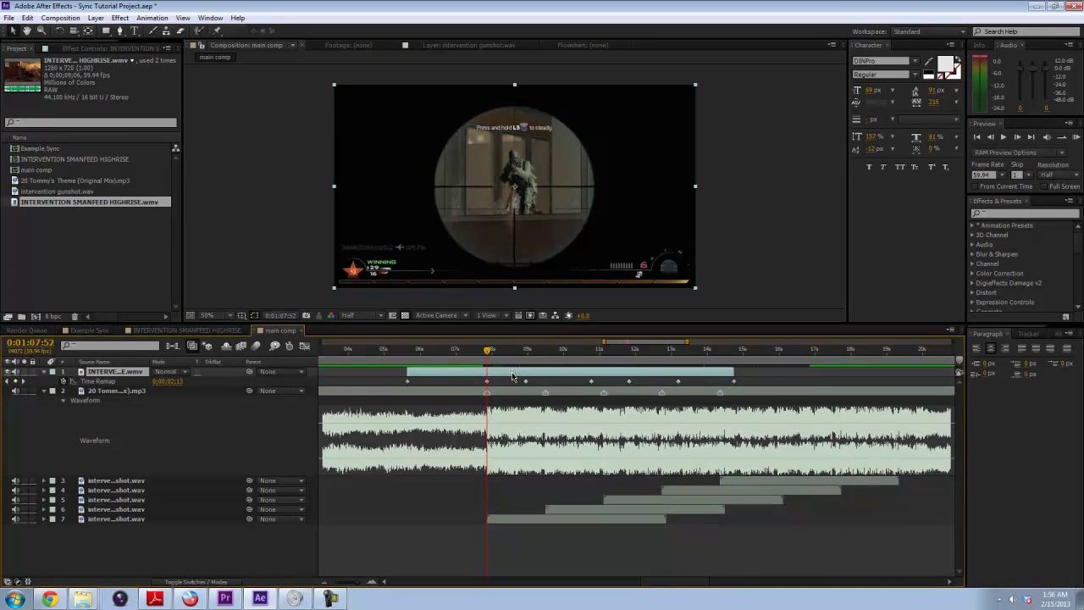
{"action": "left_click_drag", "start_coordinate": [489, 356], "coordinate": [525, 355]}
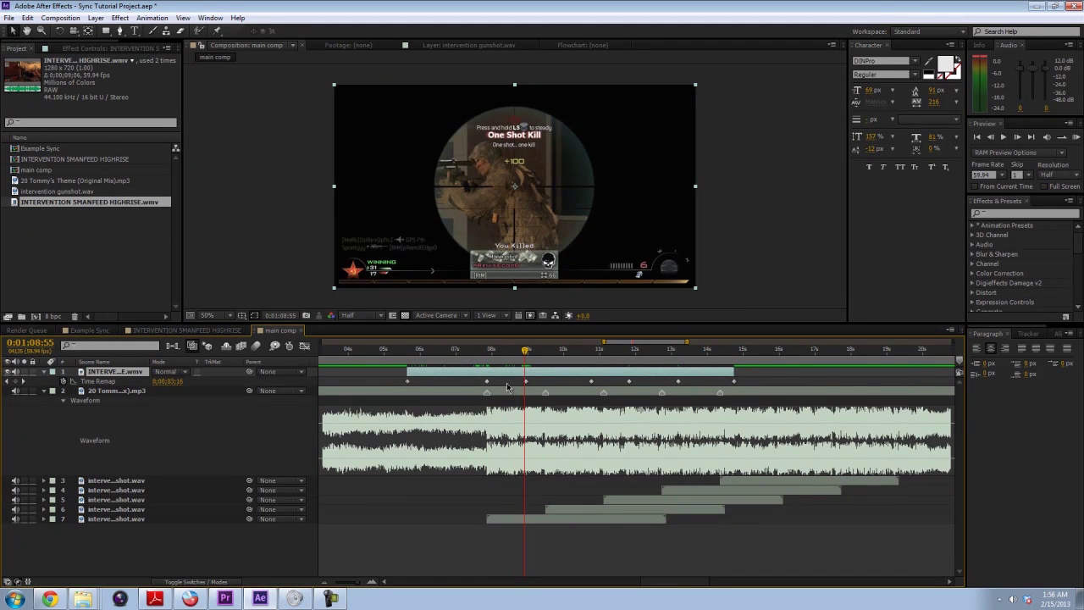
{"action": "left_click_drag", "start_coordinate": [500, 382], "coordinate": [790, 393]}
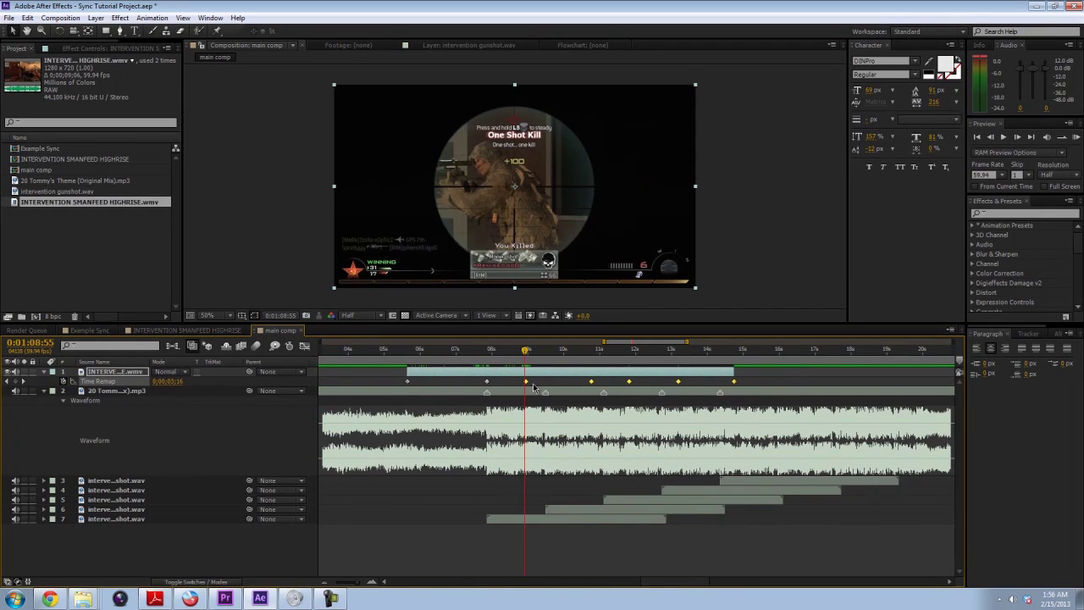
{"action": "left_click_drag", "start_coordinate": [526, 382], "coordinate": [546, 385]}
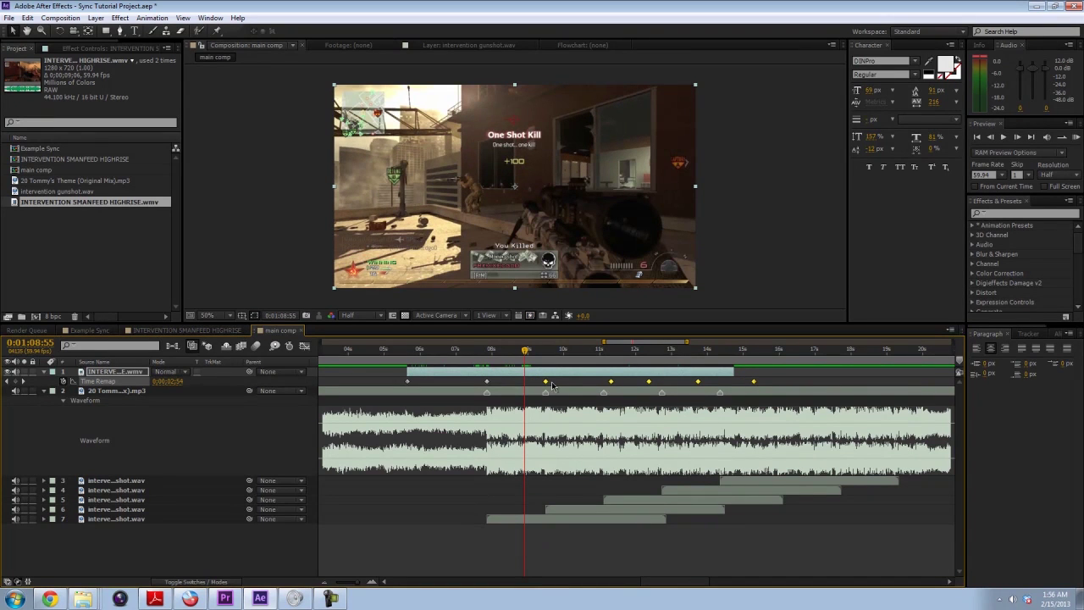
{"action": "left_click_drag", "start_coordinate": [550, 387], "coordinate": [556, 385]}
Select the four later shot keyframes and align the first of them with its marker.
{"action": "mouse_move", "coordinate": [546, 384]}
{"action": "left_click", "coordinate": [420, 540]}
{"action": "left_click_drag", "start_coordinate": [591, 380], "coordinate": [796, 388]}
{"action": "mouse_move", "coordinate": [612, 387]}
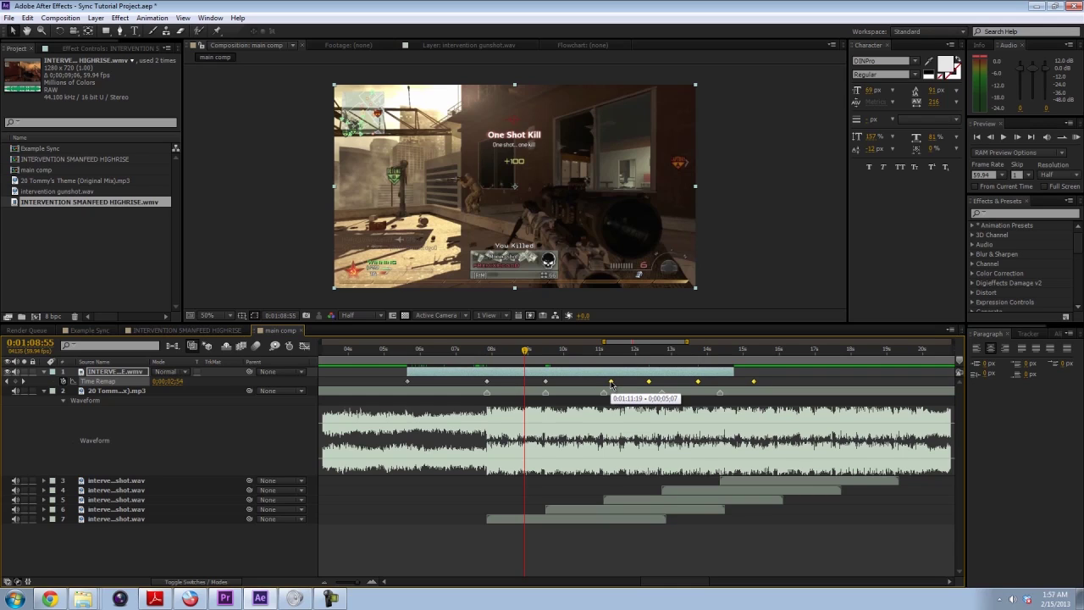
{"action": "left_click_drag", "start_coordinate": [611, 384], "coordinate": [604, 385]}
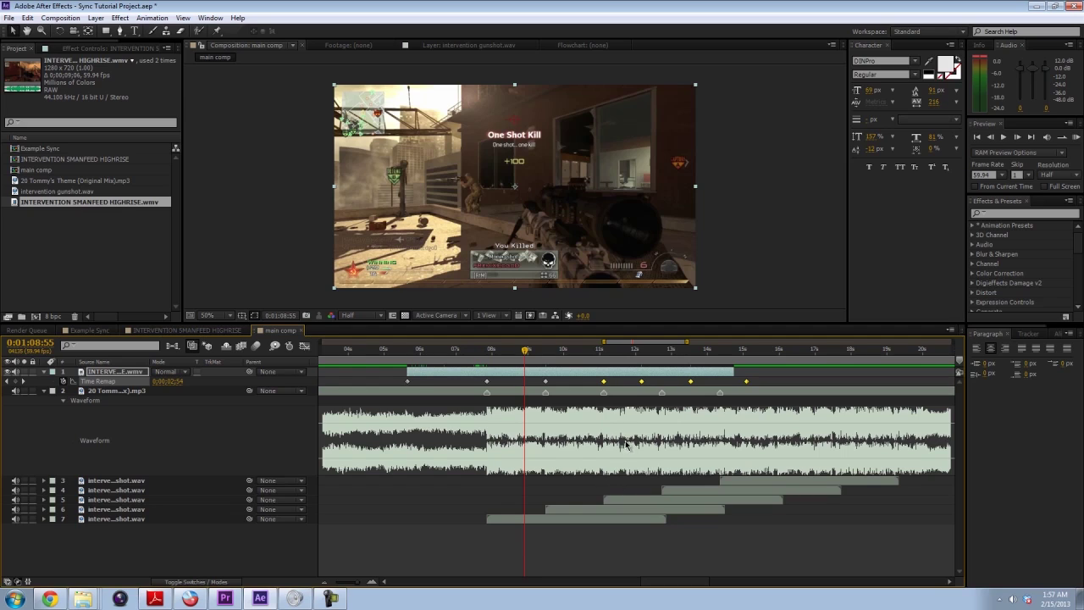
{"action": "left_click", "coordinate": [603, 384], "text": "shift"}
Align the remaining shot keyframes with the last markers and extend the clip's end.
{"action": "left_click_drag", "start_coordinate": [642, 383], "coordinate": [662, 387]}
{"action": "left_click", "coordinate": [661, 383], "text": "shift"}
{"action": "left_click_drag", "start_coordinate": [714, 383], "coordinate": [718, 387]}
{"action": "left_click", "coordinate": [720, 385], "text": "shift"}
{"action": "left_click_drag", "start_coordinate": [737, 370], "coordinate": [793, 373]}
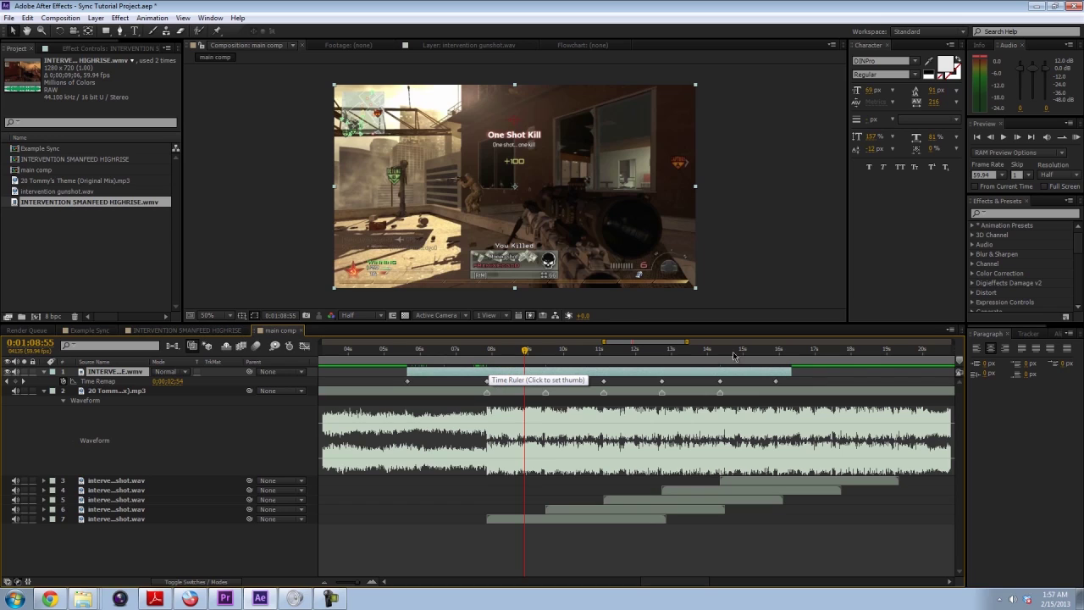
Keyframe Time Remap at the last shot, then push the keyframe near 15s to about 0:01:15:10.
{"action": "left_click", "coordinate": [723, 352]}
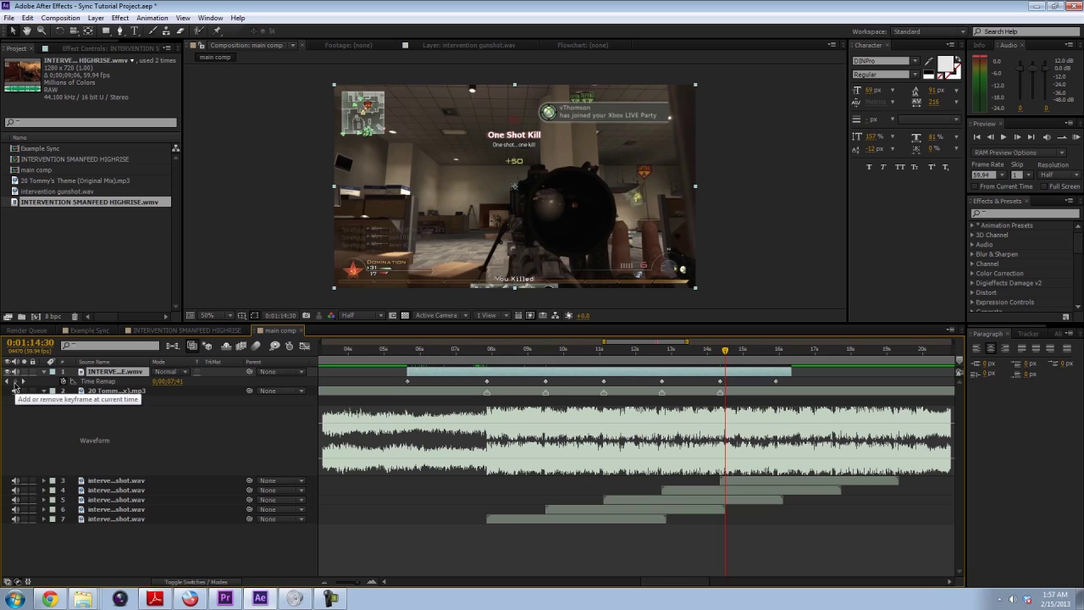
{"action": "left_click", "coordinate": [14, 381]}
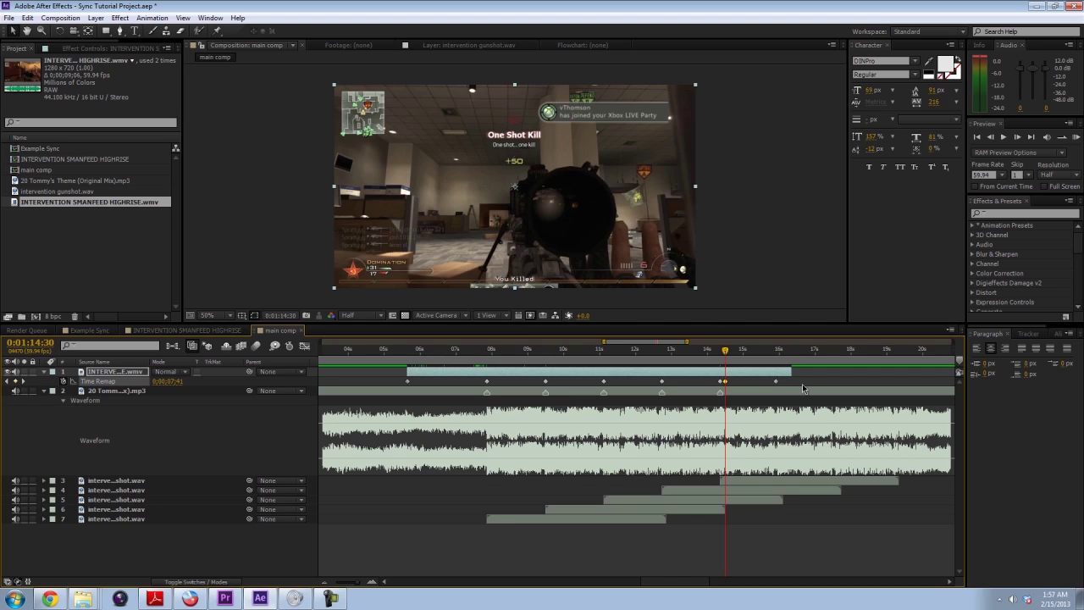
{"action": "left_click_drag", "start_coordinate": [725, 350], "coordinate": [736, 356]}
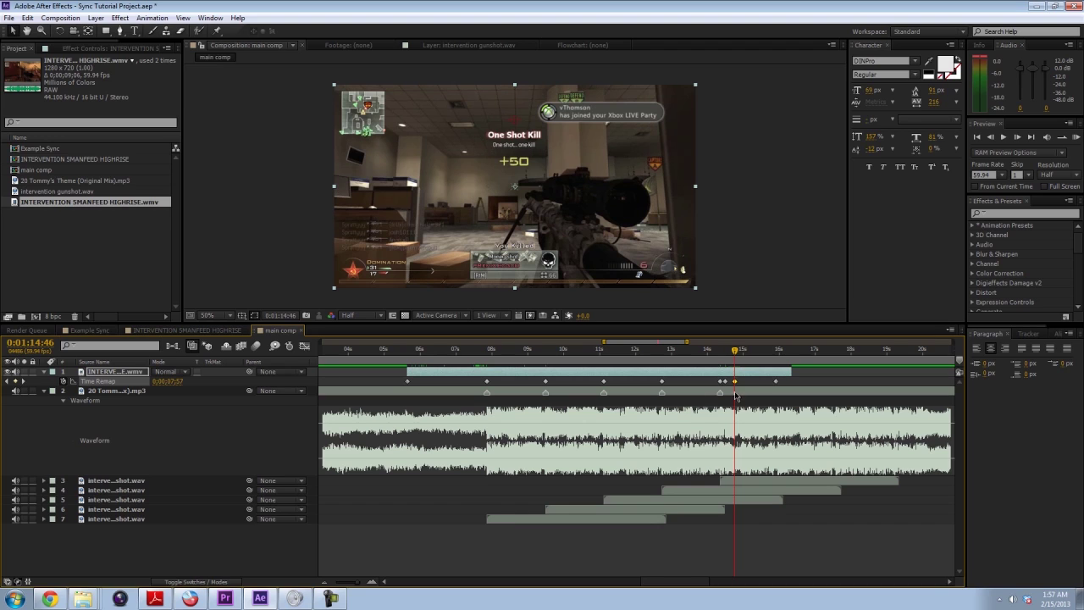
{"action": "left_click_drag", "start_coordinate": [735, 381], "coordinate": [734, 357]}
Add a Time Remap keyframe on the shot at about 7.5 seconds.
{"action": "key", "text": "k"}
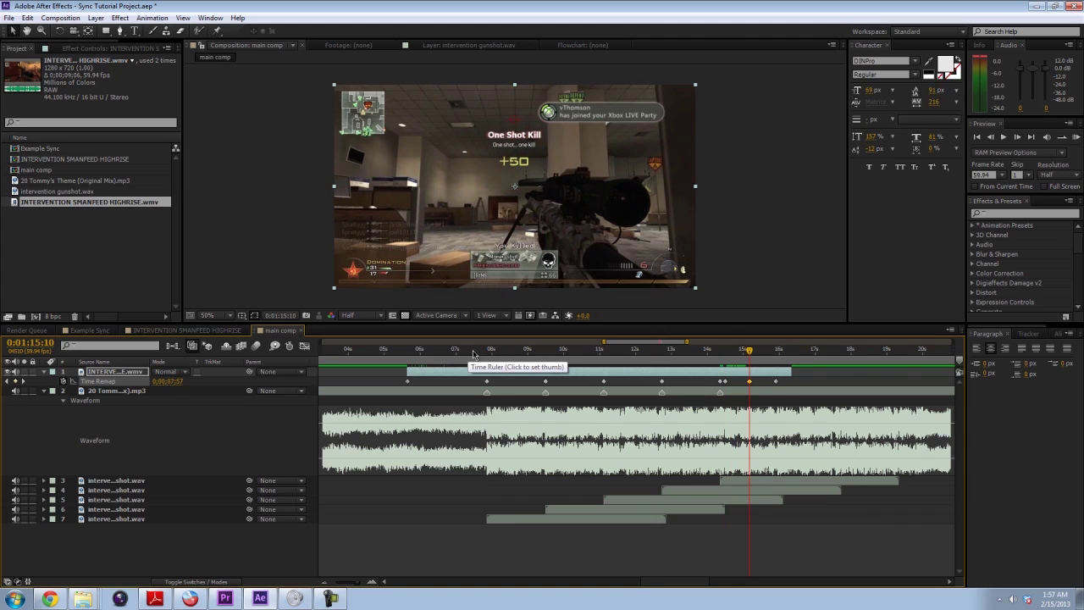
{"action": "left_click", "coordinate": [473, 352]}
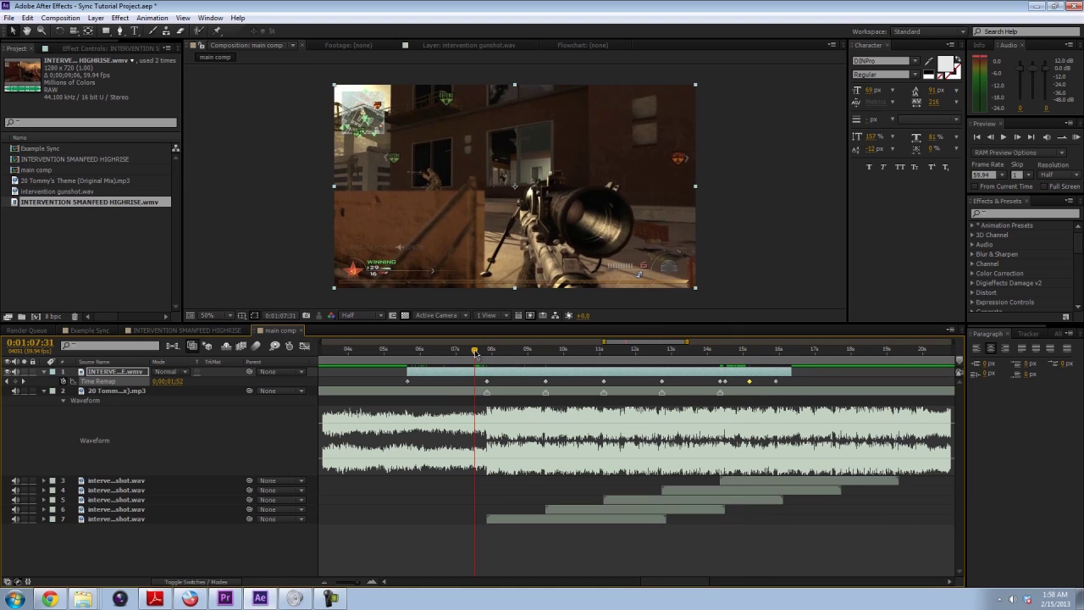
{"action": "left_click_drag", "start_coordinate": [475, 354], "coordinate": [480, 360]}
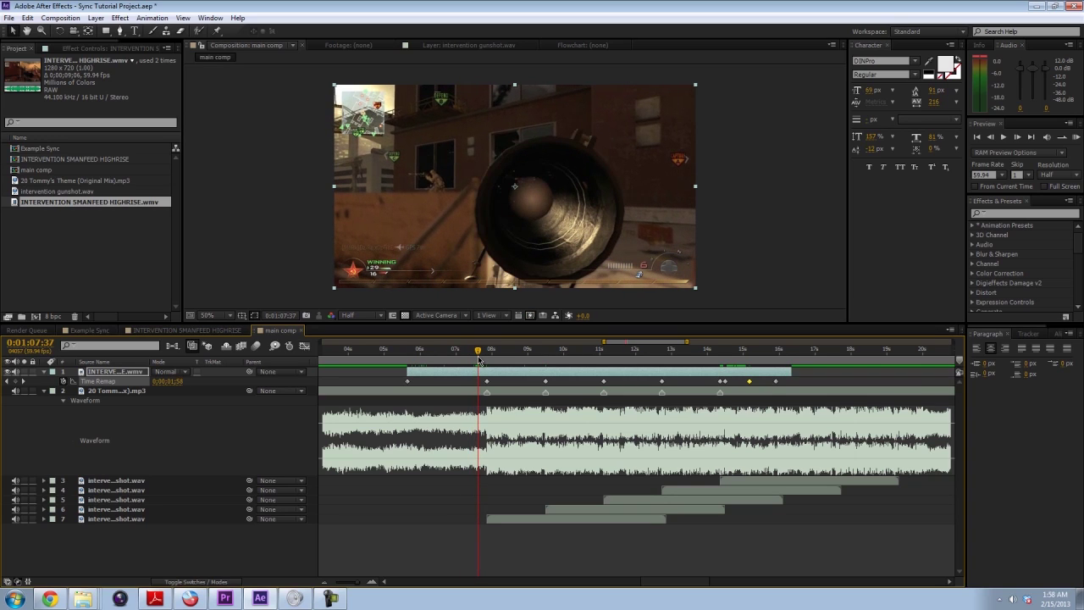
{"action": "left_click", "coordinate": [14, 381]}
{"action": "left_click_drag", "start_coordinate": [479, 352], "coordinate": [432, 354]}
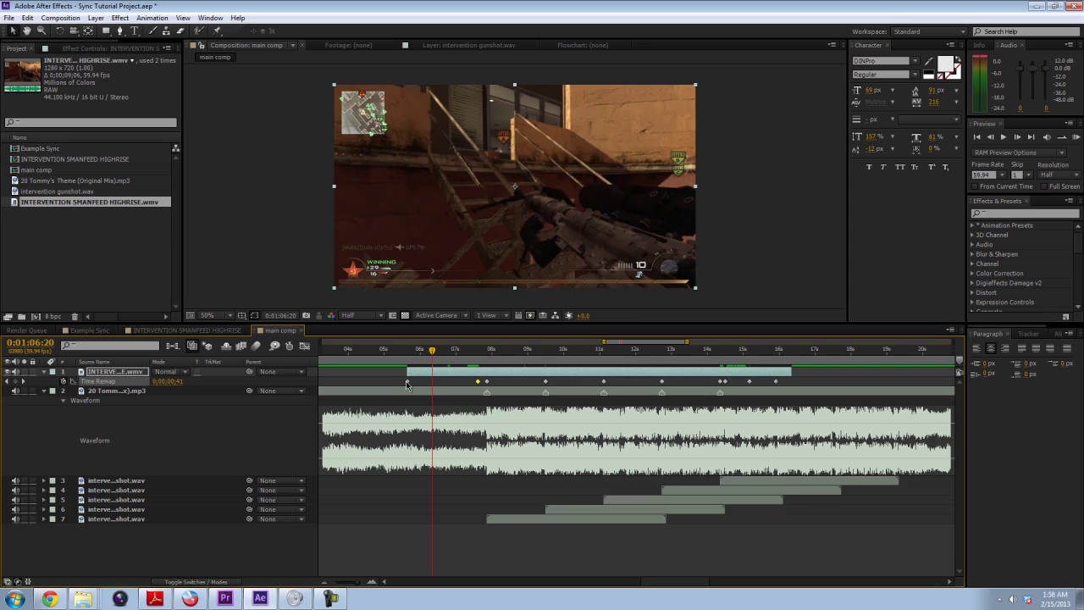
Move the first Time Remap keyframe earlier and extend the clip's start back to about 4 seconds.
{"action": "mouse_move", "coordinate": [407, 384]}
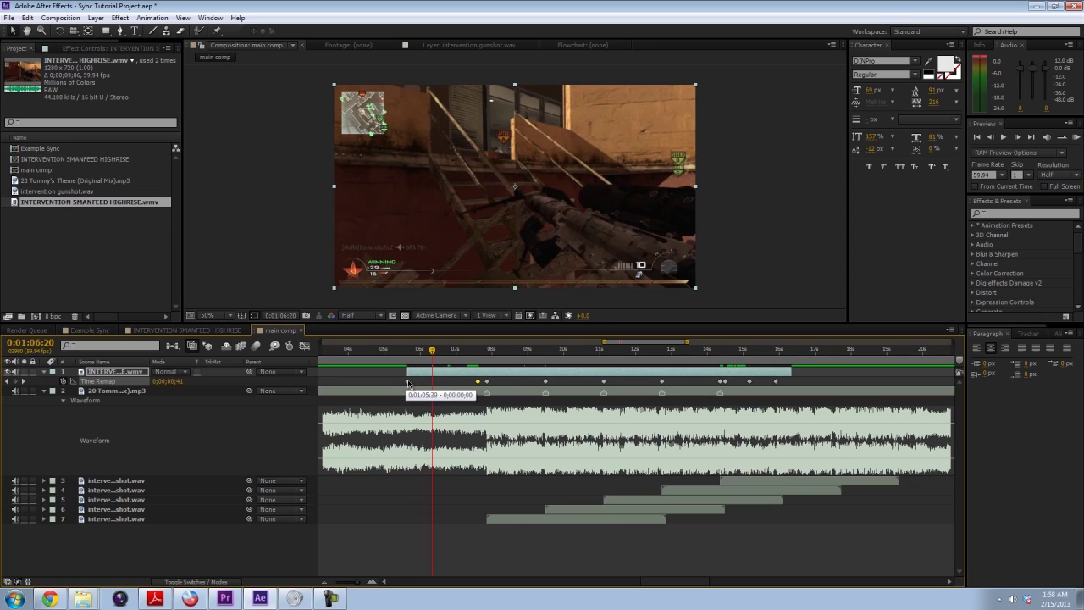
{"action": "left_click_drag", "start_coordinate": [407, 385], "coordinate": [357, 388]}
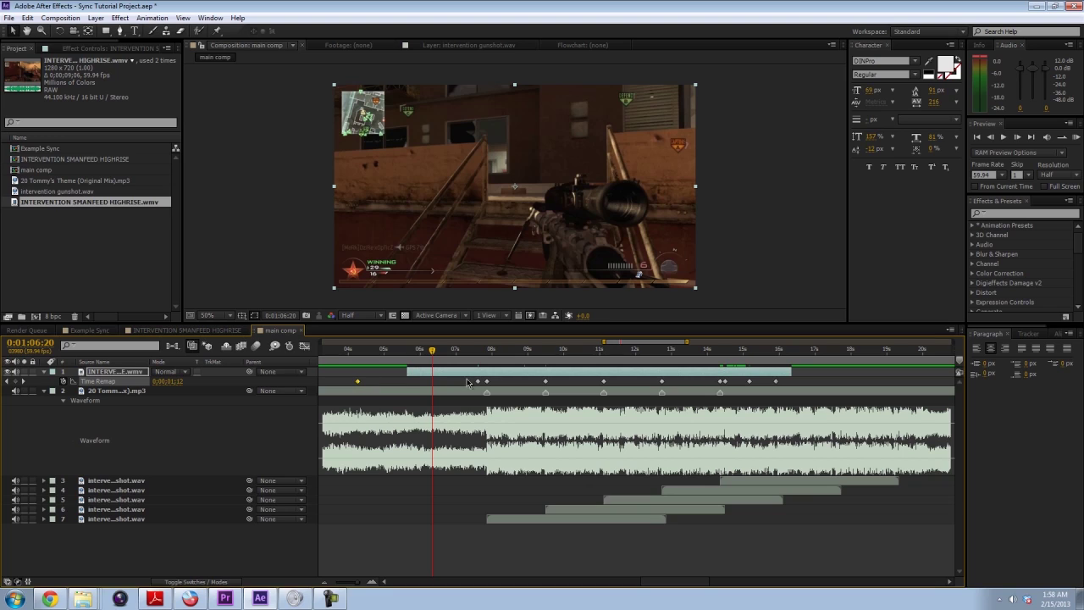
{"action": "left_click_drag", "start_coordinate": [405, 372], "coordinate": [349, 378]}
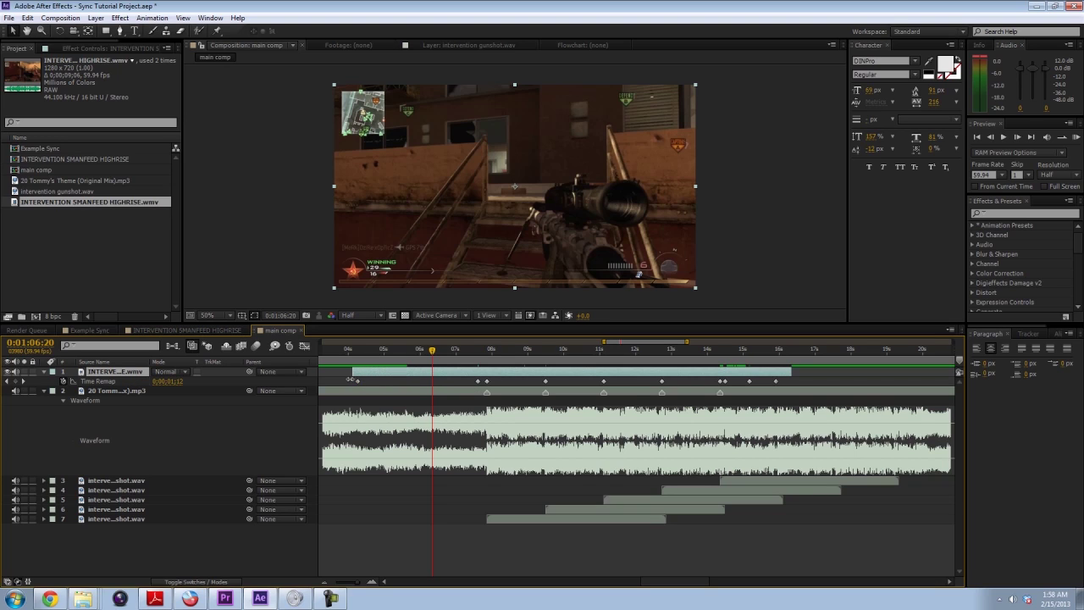
Move the current time to about 4 seconds and set the work area from 0:47 to 1:28.
{"action": "left_click", "coordinate": [364, 350]}
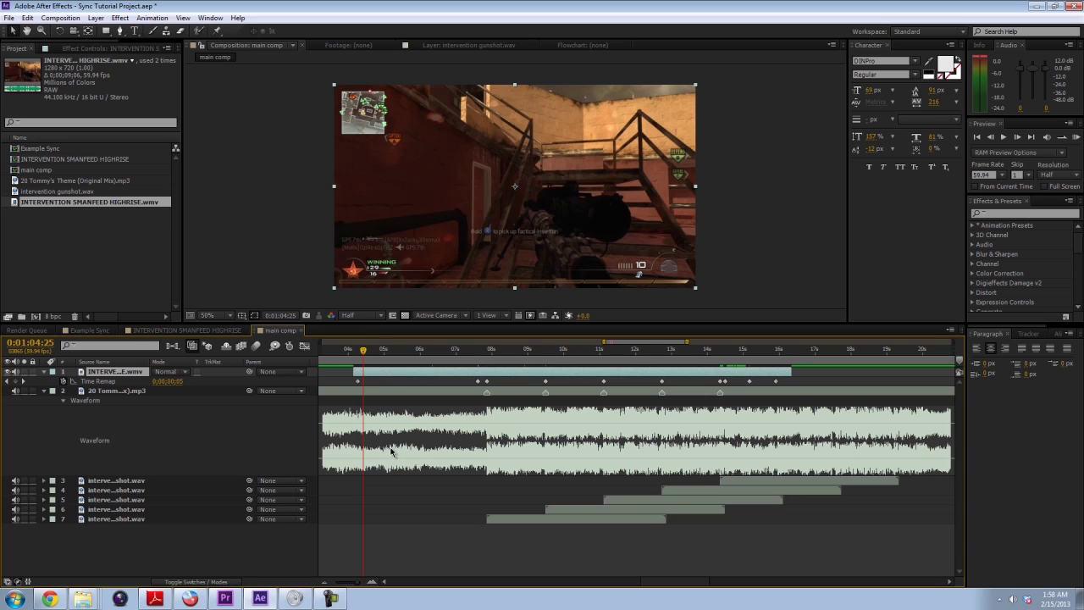
{"action": "key", "text": "ctrl+z"}
{"action": "key", "text": "ctrl+shift+z"}
{"action": "scroll", "coordinate": [385, 399], "scroll_direction": "down", "scroll_amount": 8}
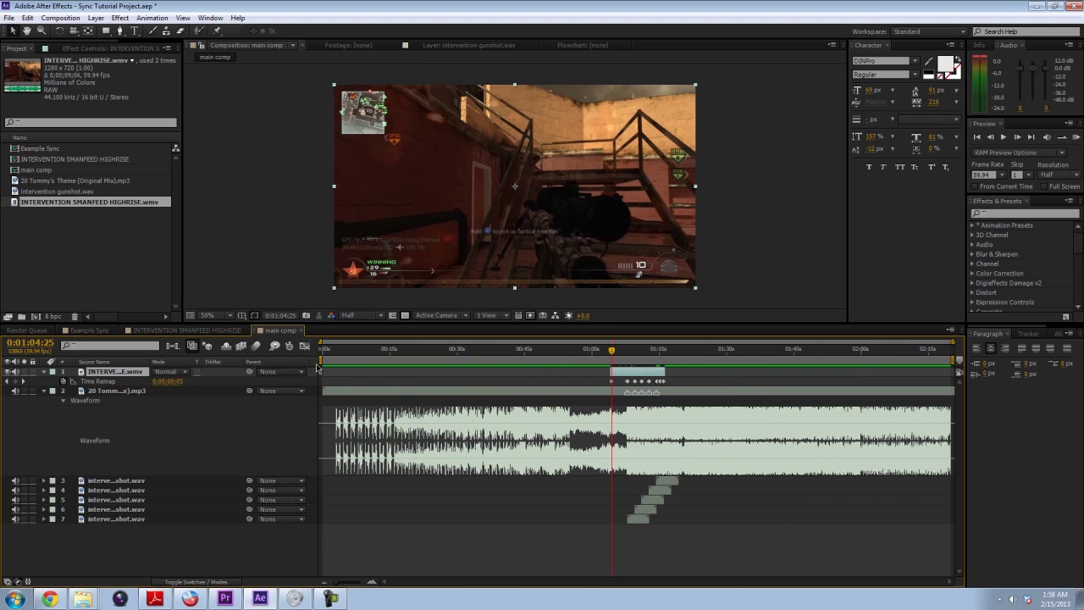
{"action": "left_click_drag", "start_coordinate": [320, 361], "coordinate": [534, 361]}
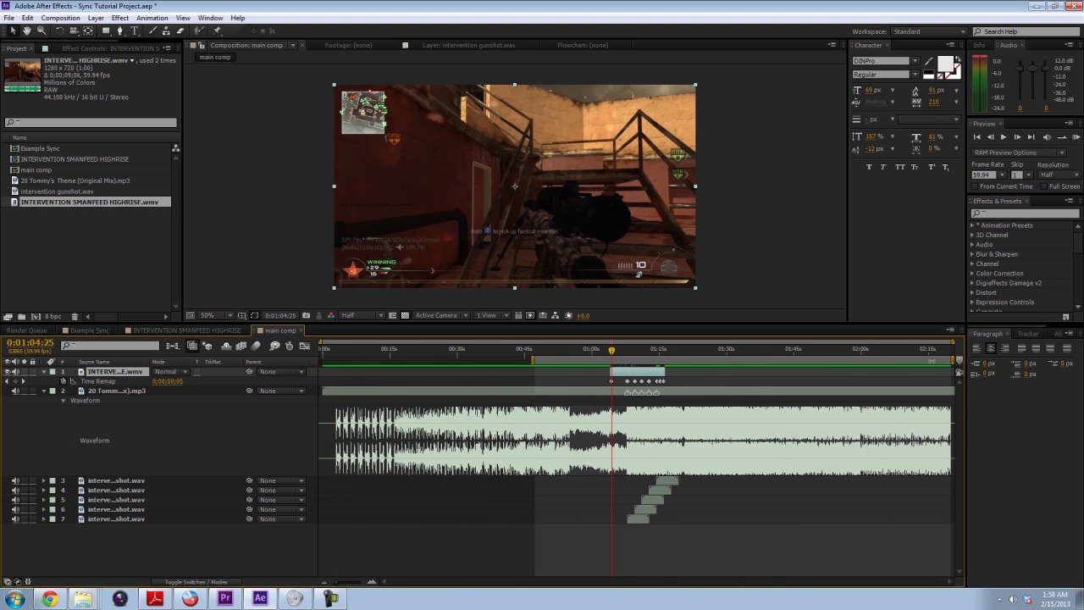
{"action": "left_click_drag", "start_coordinate": [950, 361], "coordinate": [716, 362]}
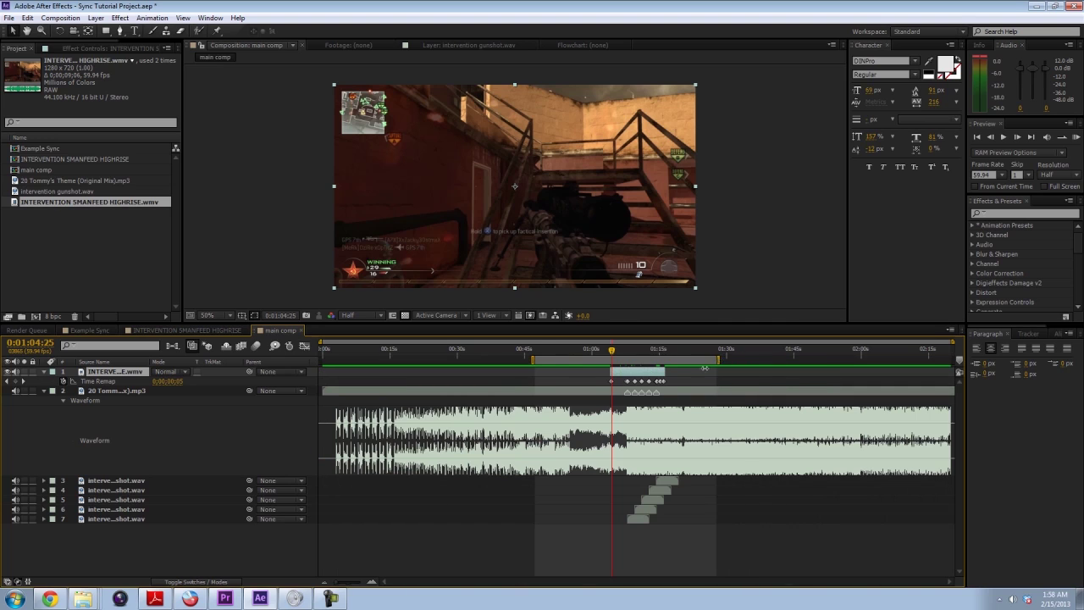
Review frames at the clip's new start and around 15 seconds, then zoom the timeline out.
{"action": "scroll", "coordinate": [641, 437], "scroll_direction": "up", "scroll_amount": 10}
{"action": "scroll", "coordinate": [641, 438], "scroll_direction": "down", "scroll_amount": 2}
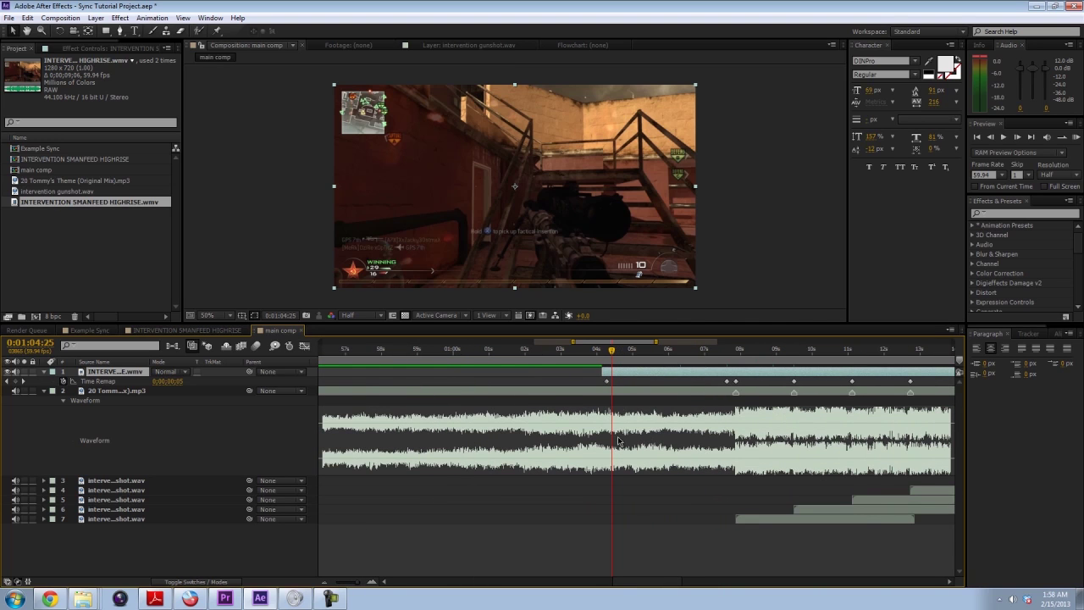
{"action": "mouse_move", "coordinate": [612, 355]}
{"action": "left_mouse_down"}
{"action": "mouse_move", "coordinate": [629, 354]}
{"action": "mouse_move", "coordinate": [612, 357]}
{"action": "left_mouse_up"}
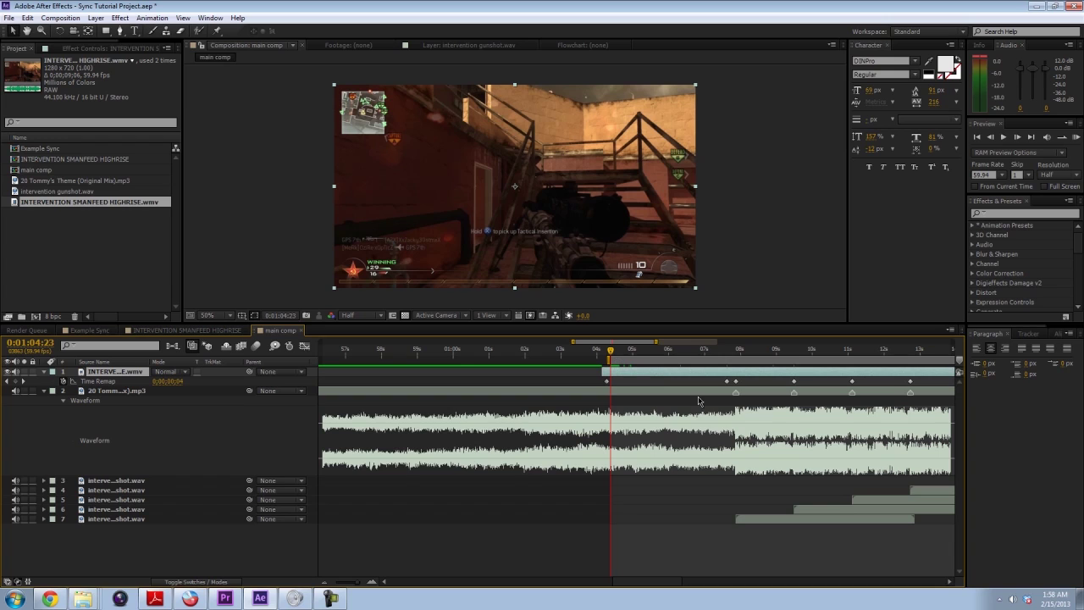
{"action": "scroll", "coordinate": [845, 401], "scroll_direction": "right", "scroll_amount": 10}
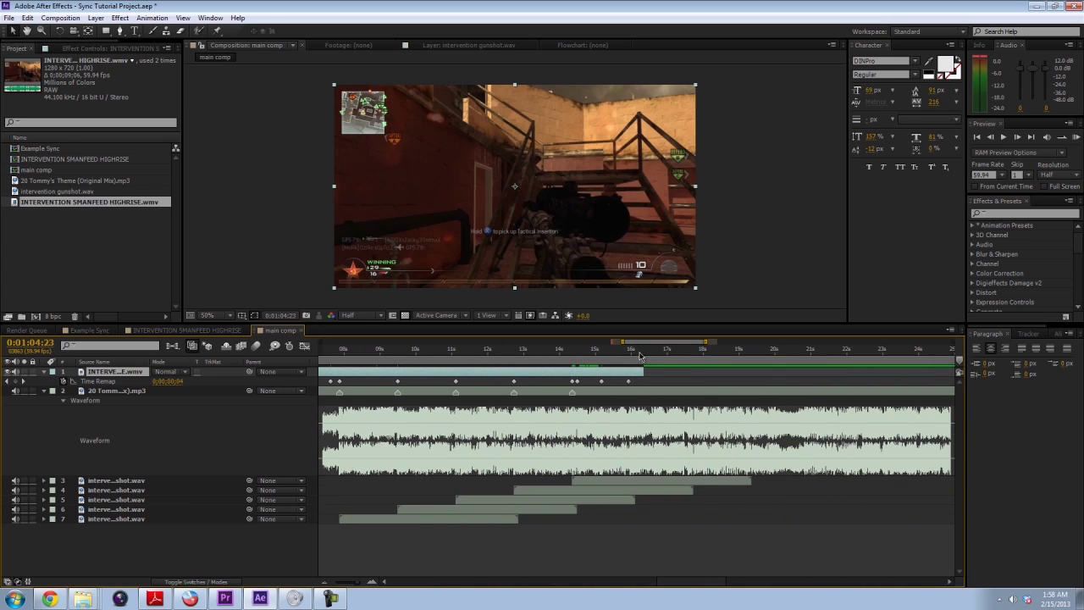
{"action": "left_click_drag", "start_coordinate": [638, 354], "coordinate": [601, 356]}
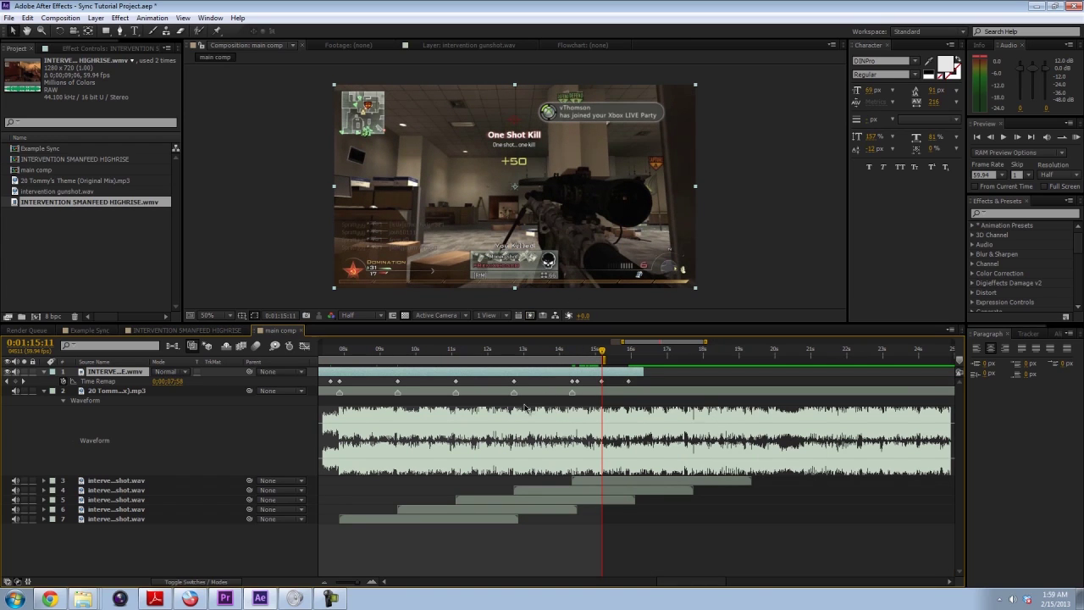
{"action": "key", "text": "minus"}
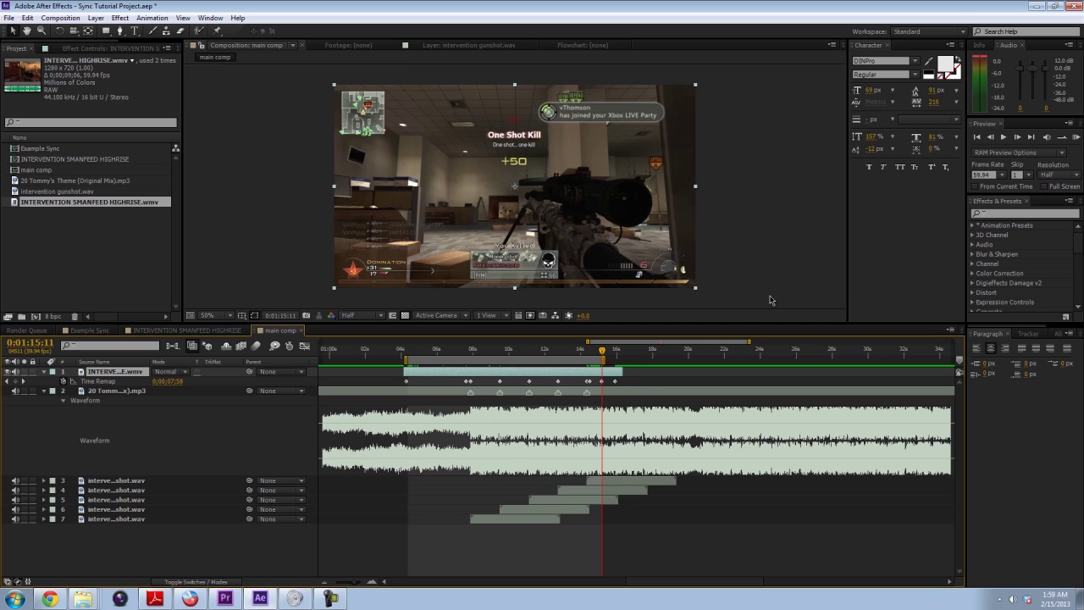
{"action": "key", "text": "KP_0"}
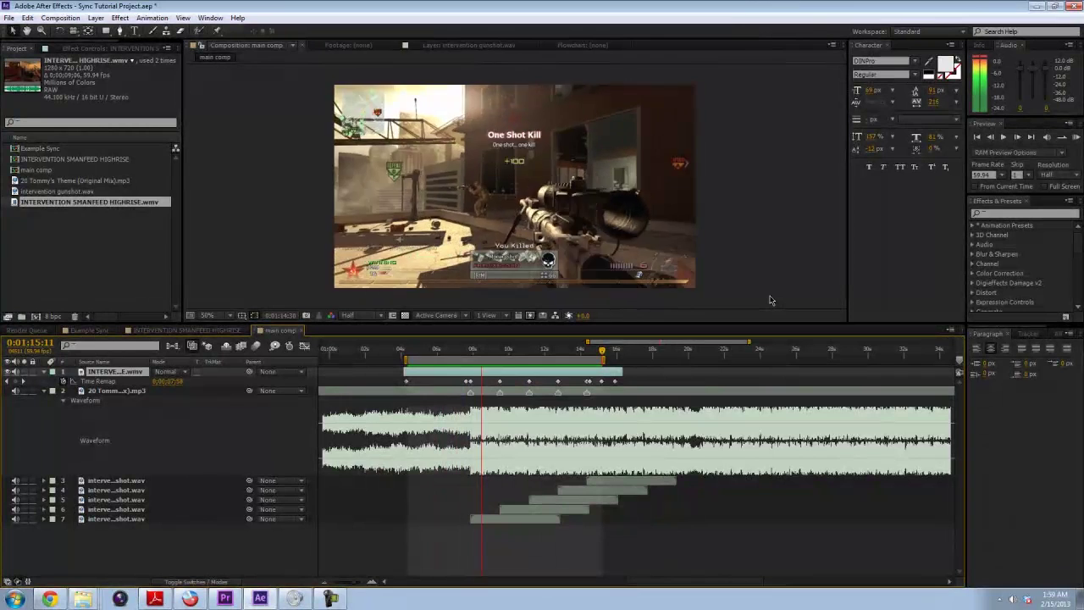
{"action": "key", "text": "space"}
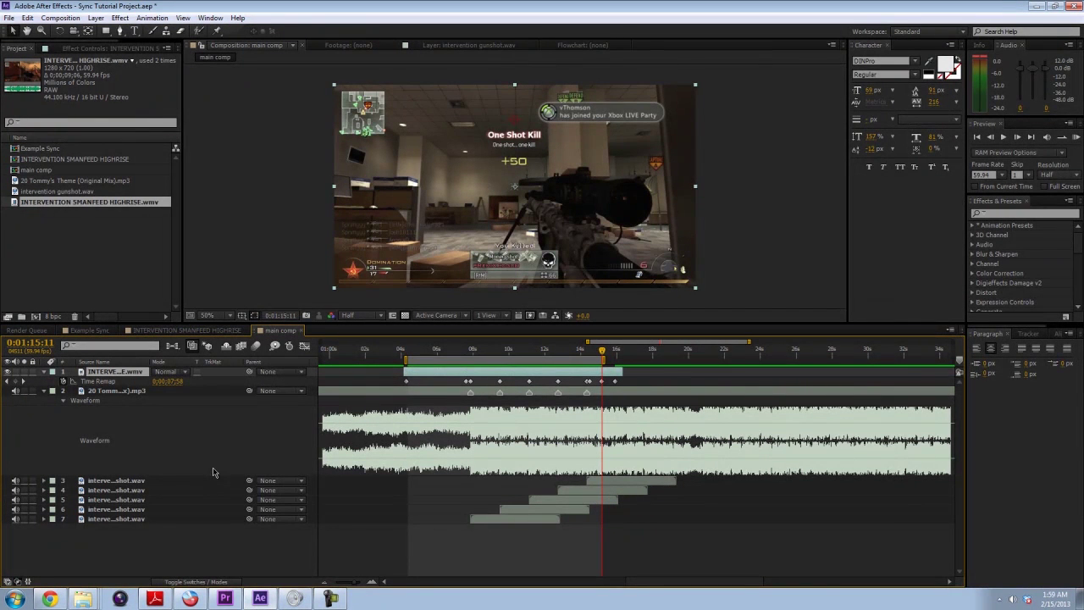
{"action": "key", "text": "KP_0"}
Add a Time Remap keyframe at the exact shot frame near 8 seconds.
{"action": "left_click", "coordinate": [477, 349]}
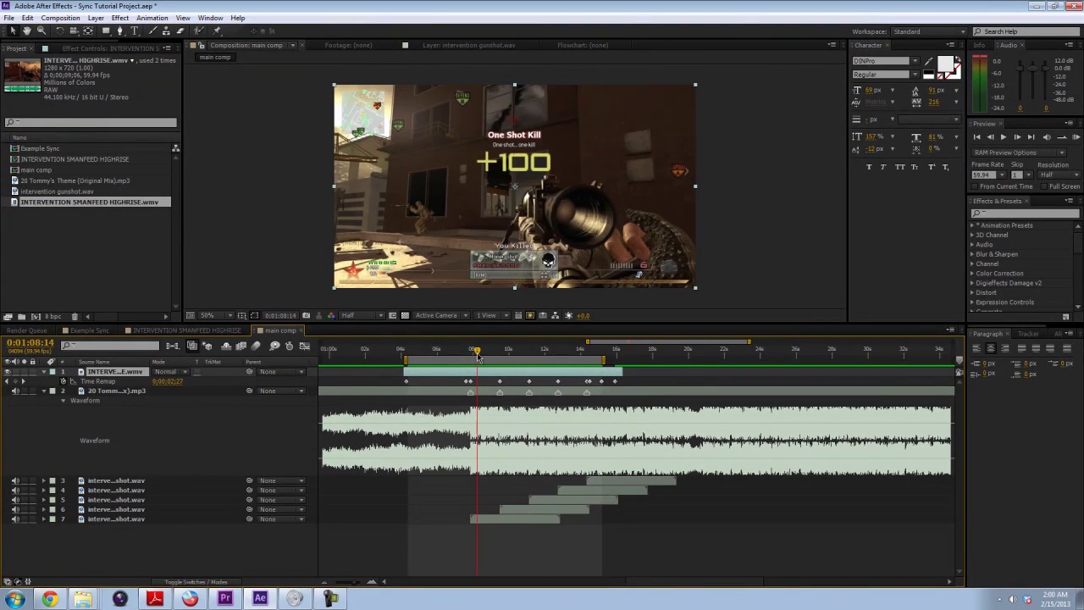
{"action": "key", "text": "equal"}
{"action": "key", "text": "equal"}
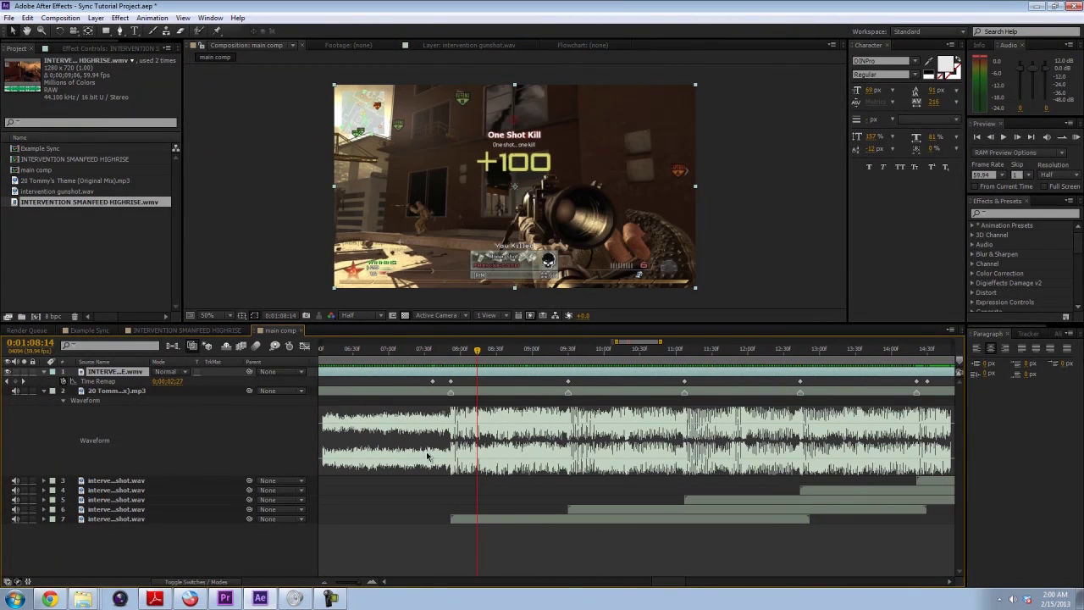
{"action": "left_click_drag", "start_coordinate": [457, 354], "coordinate": [462, 354]}
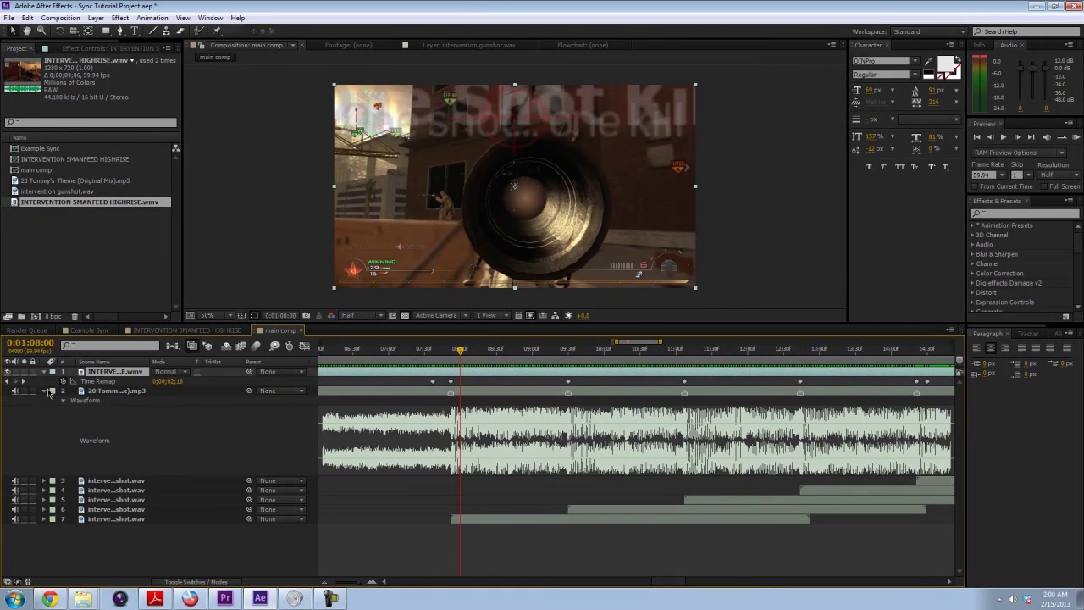
{"action": "left_click", "coordinate": [15, 382]}
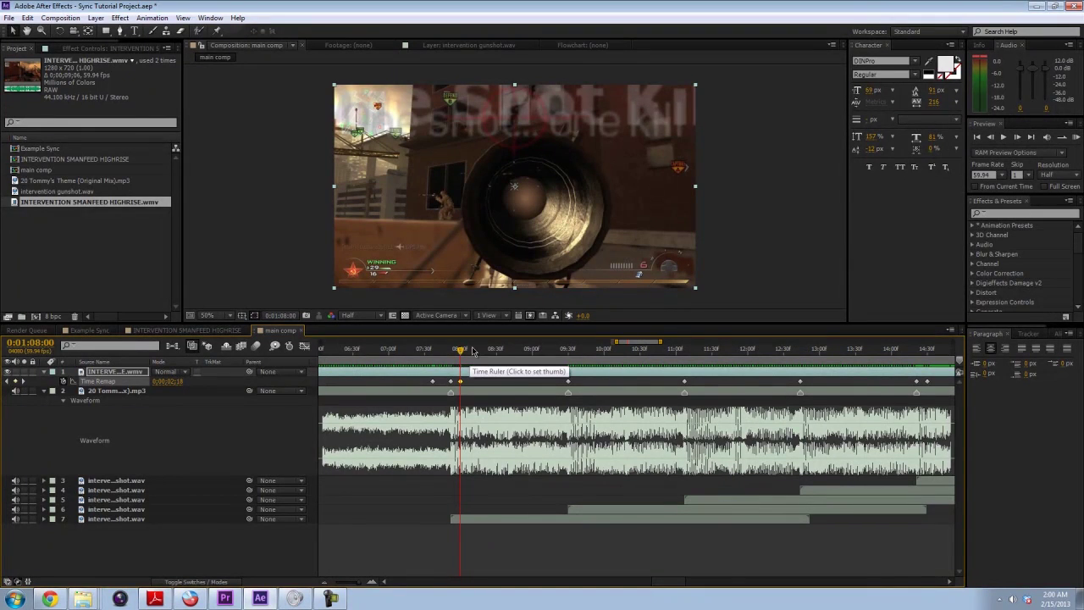
Shift the new Time Remap keyframe later and check the frames through the next shot.
{"action": "left_click_drag", "start_coordinate": [463, 351], "coordinate": [495, 357]}
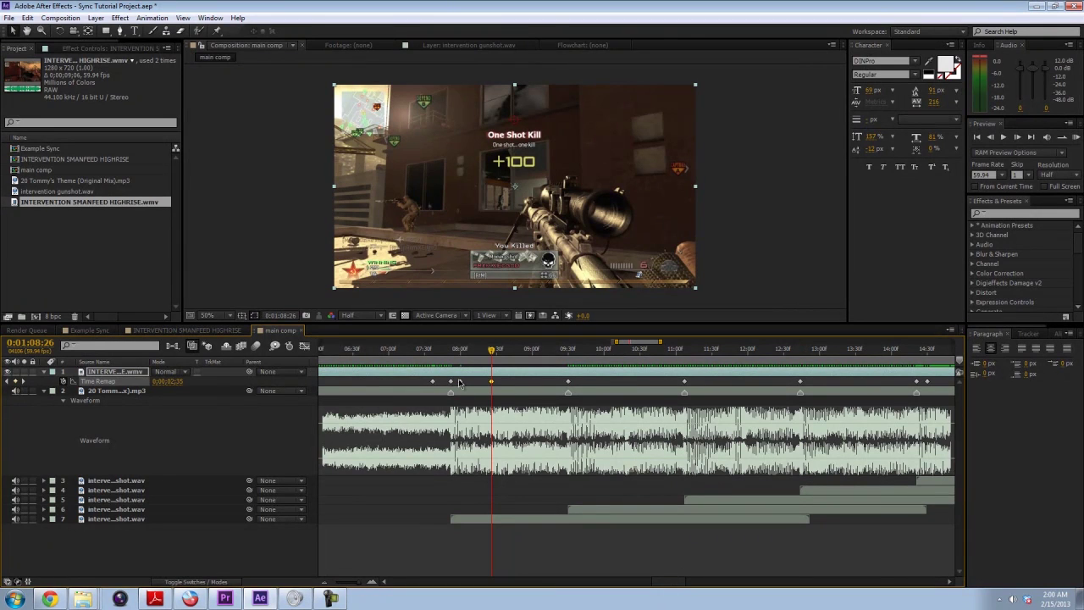
{"action": "left_click", "coordinate": [458, 382]}
{"action": "left_click", "coordinate": [492, 382]}
{"action": "left_click_drag", "start_coordinate": [492, 382], "coordinate": [515, 386]}
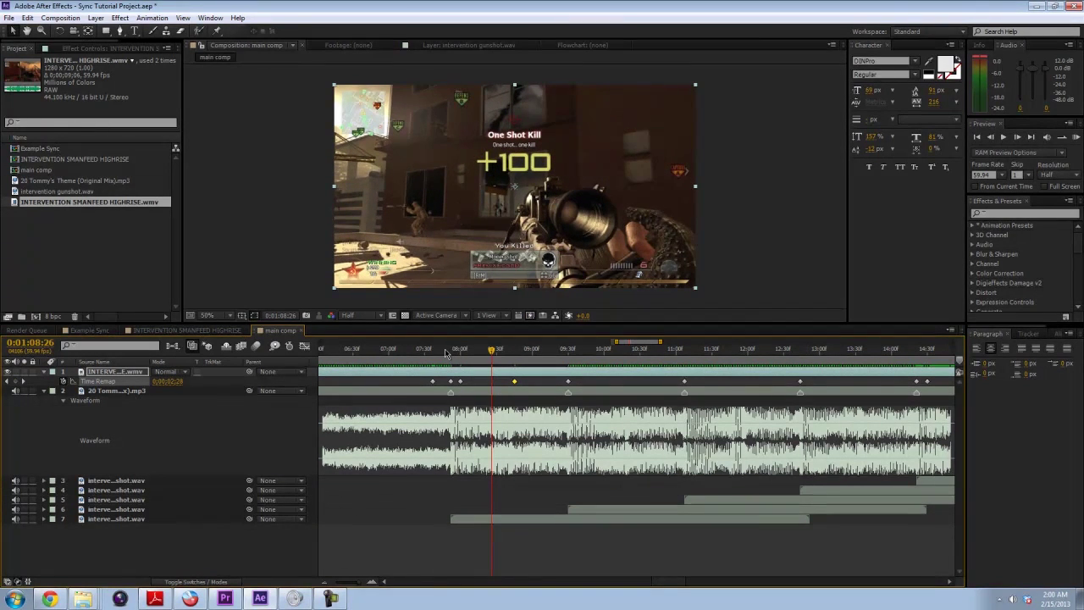
{"action": "left_click_drag", "start_coordinate": [446, 352], "coordinate": [540, 390]}
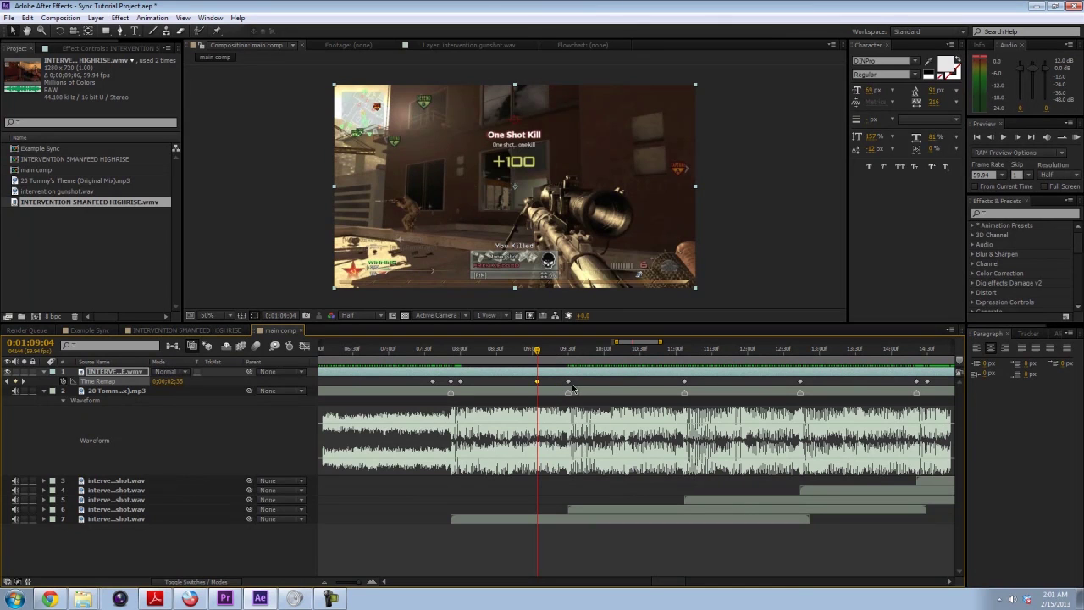
{"action": "left_click_drag", "start_coordinate": [652, 354], "coordinate": [660, 352]}
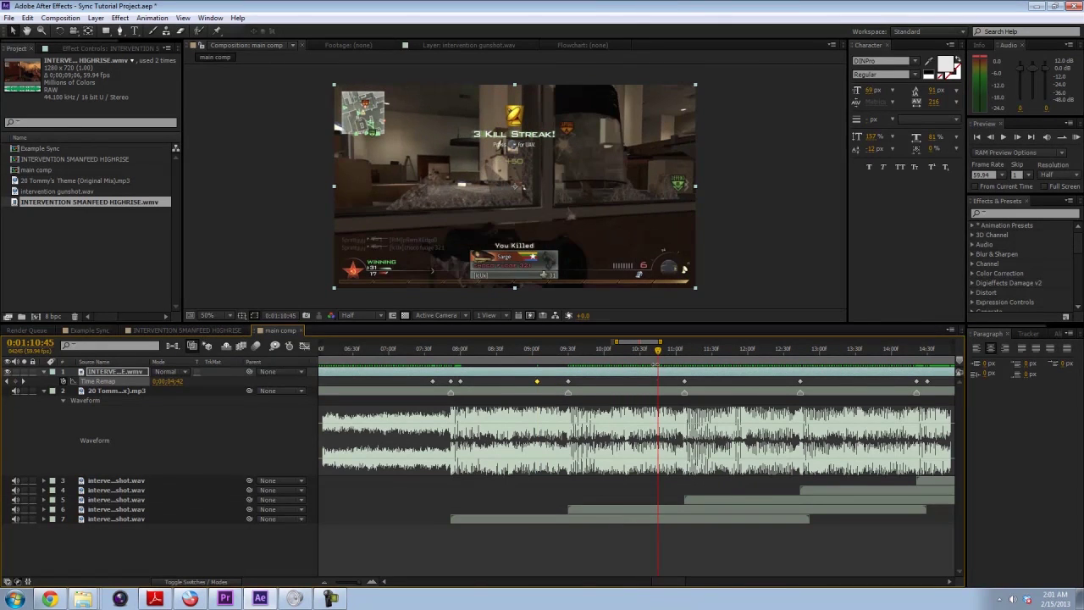
Start the work area at about 6 seconds and preview it.
{"action": "key", "text": "minus"}
{"action": "left_click_drag", "start_coordinate": [540, 357], "coordinate": [499, 359]}
{"action": "key", "text": "b"}
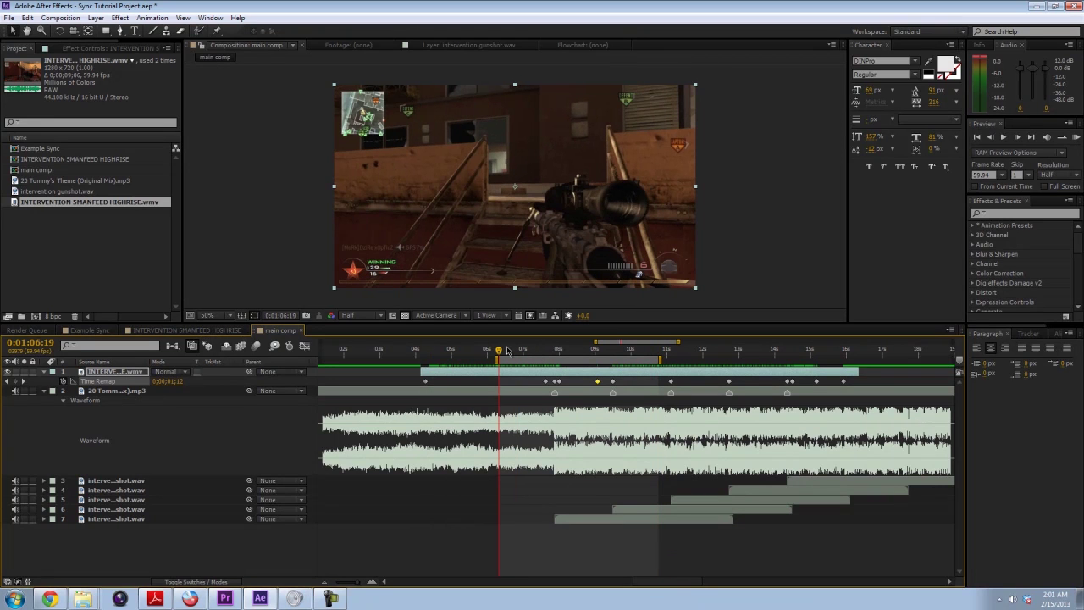
{"action": "key", "text": "KP_0"}
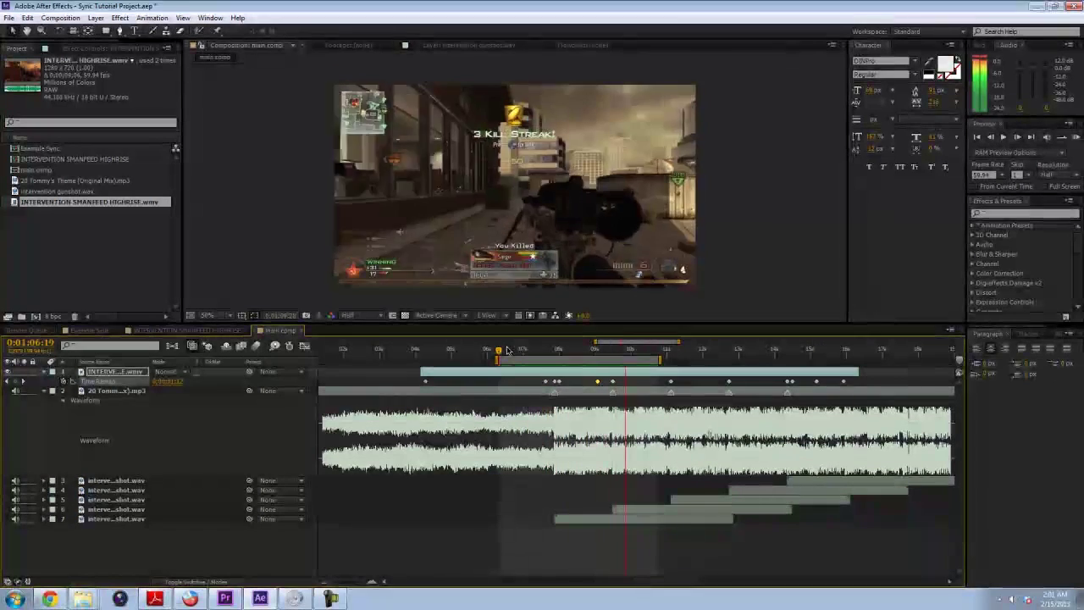
{"action": "key", "text": "space"}
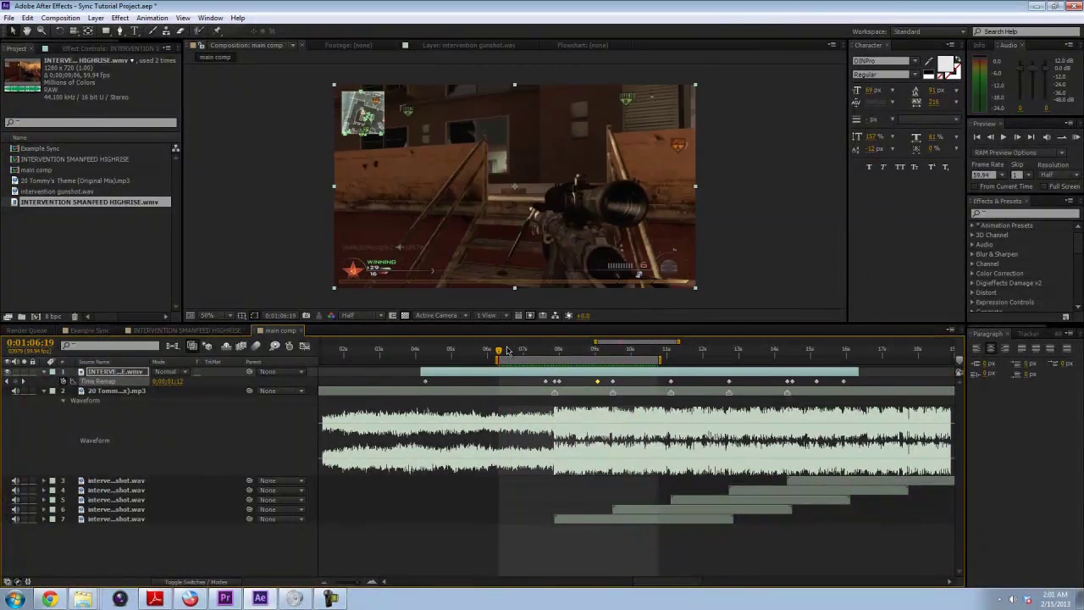